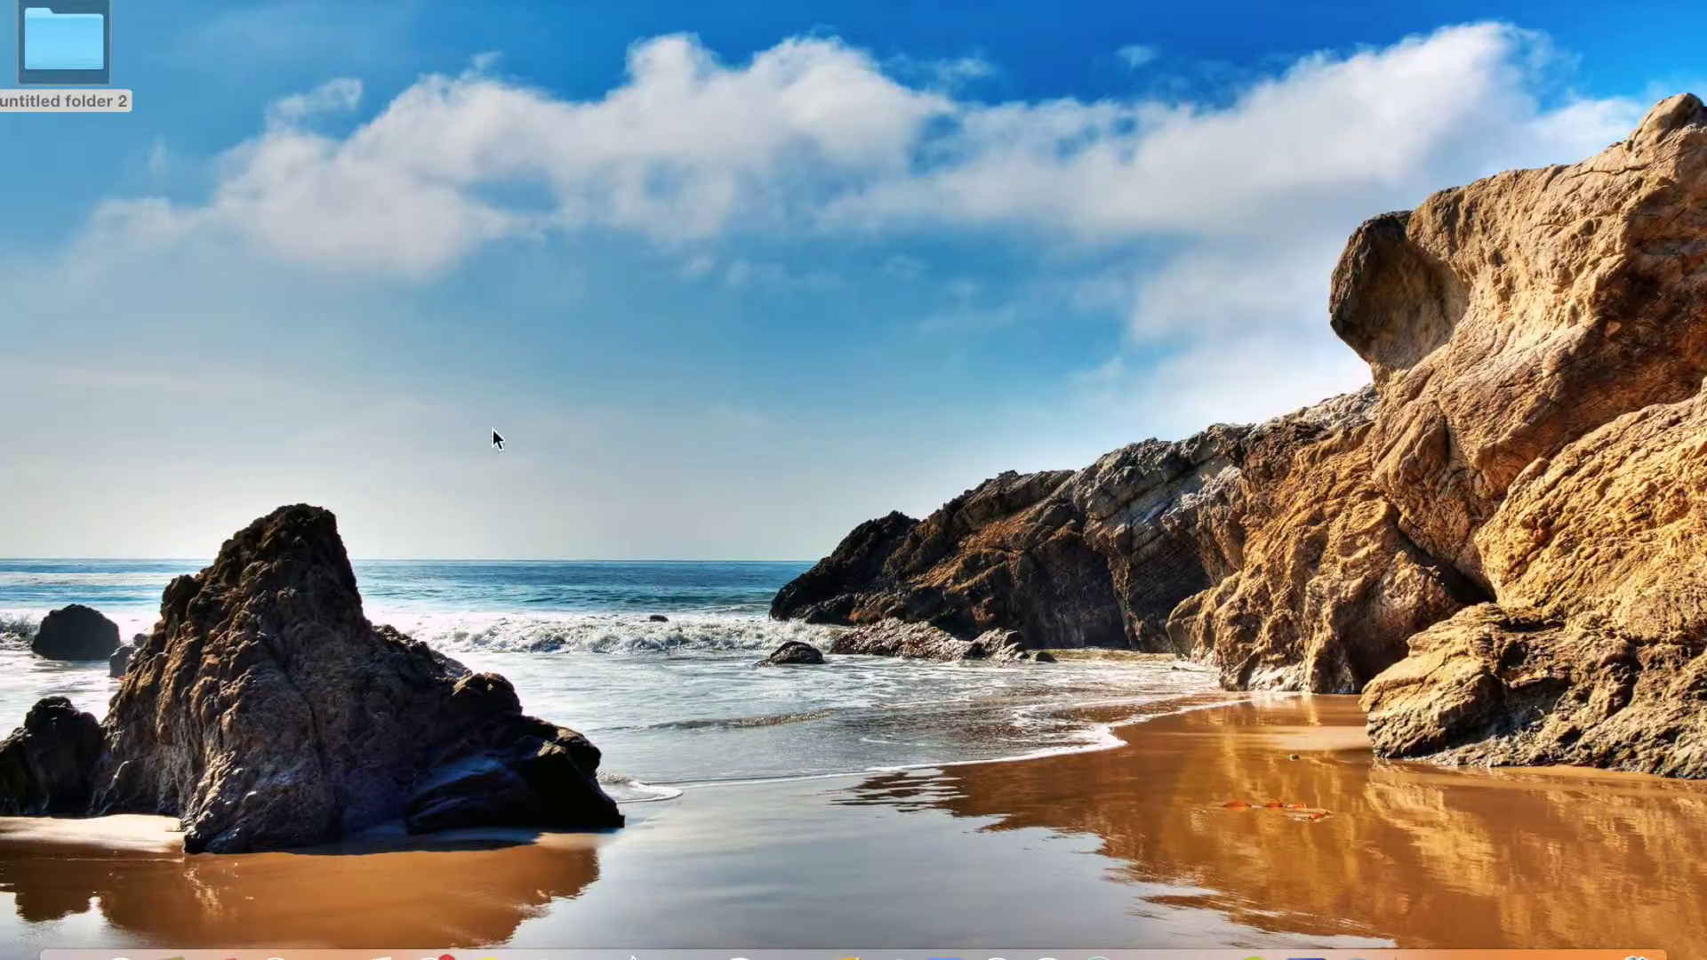
double_click(75, 51)
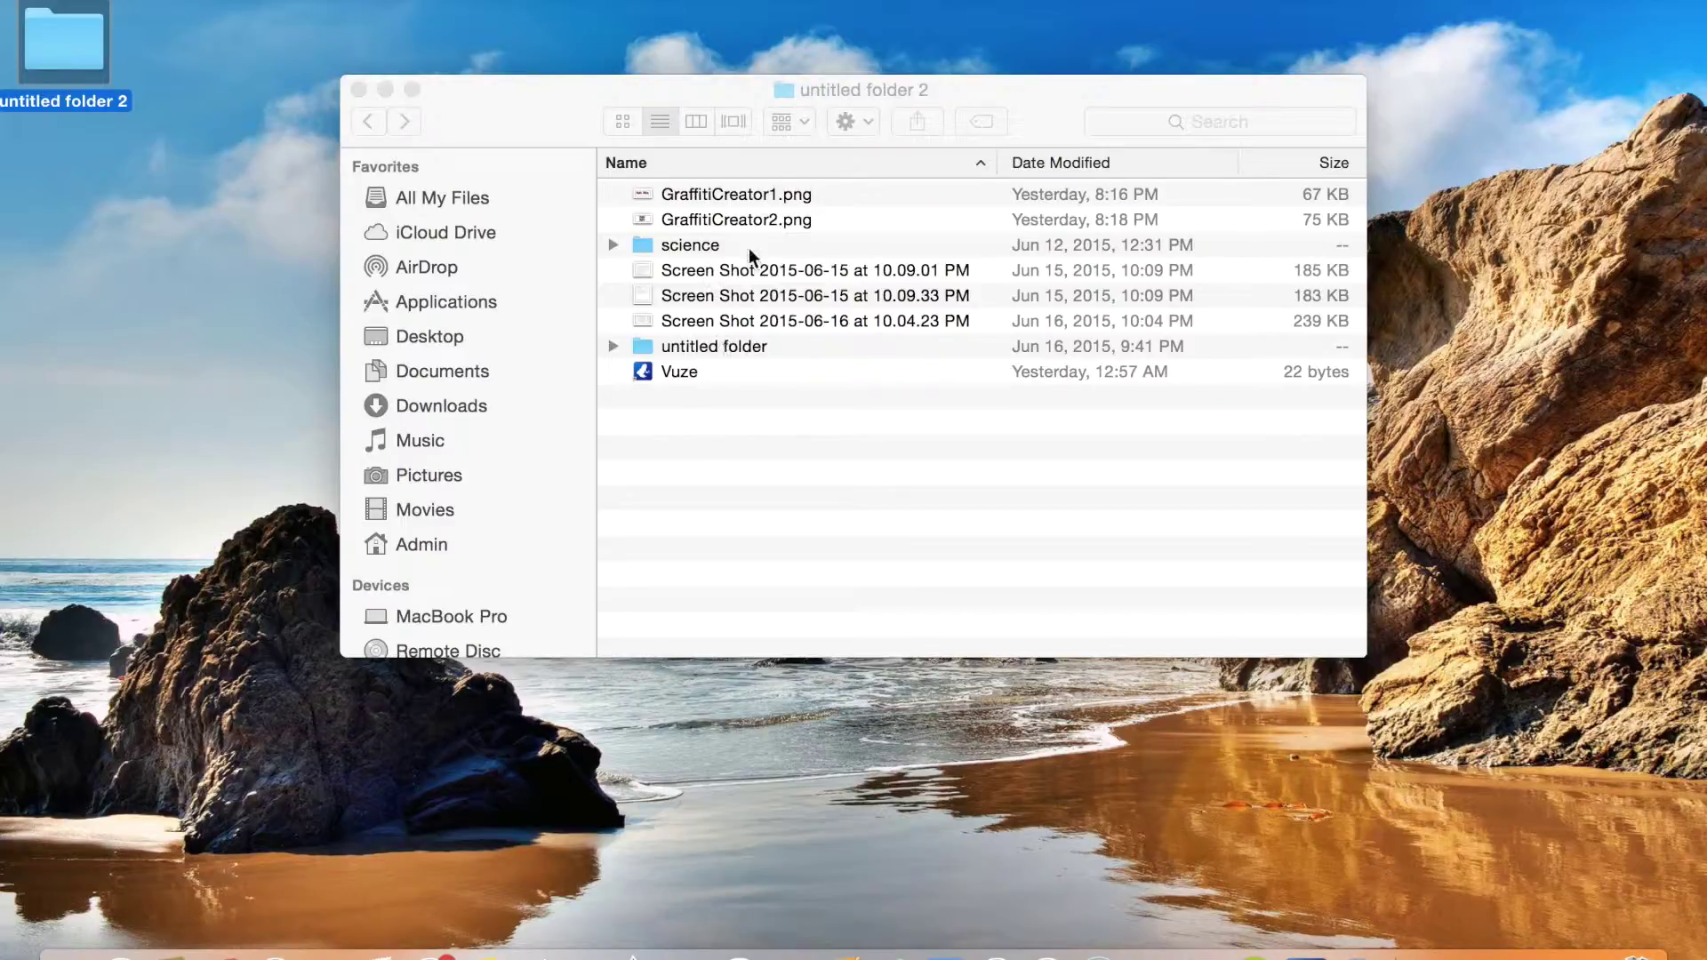
left_click(359, 88)
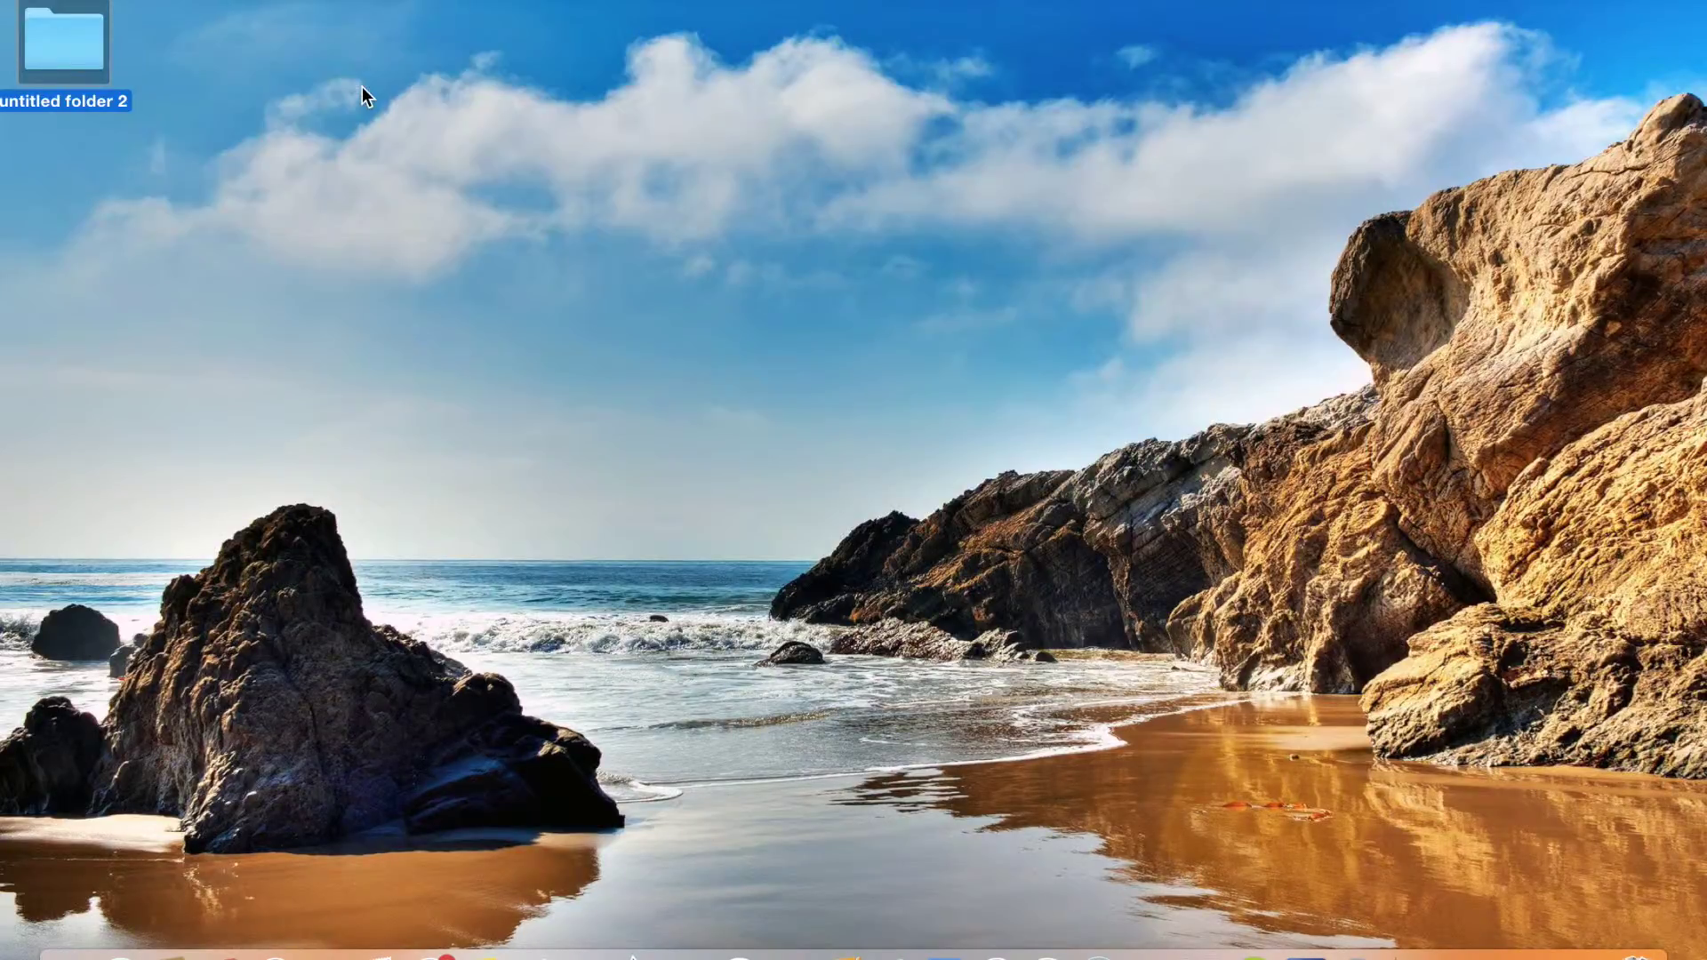
key("super+space")
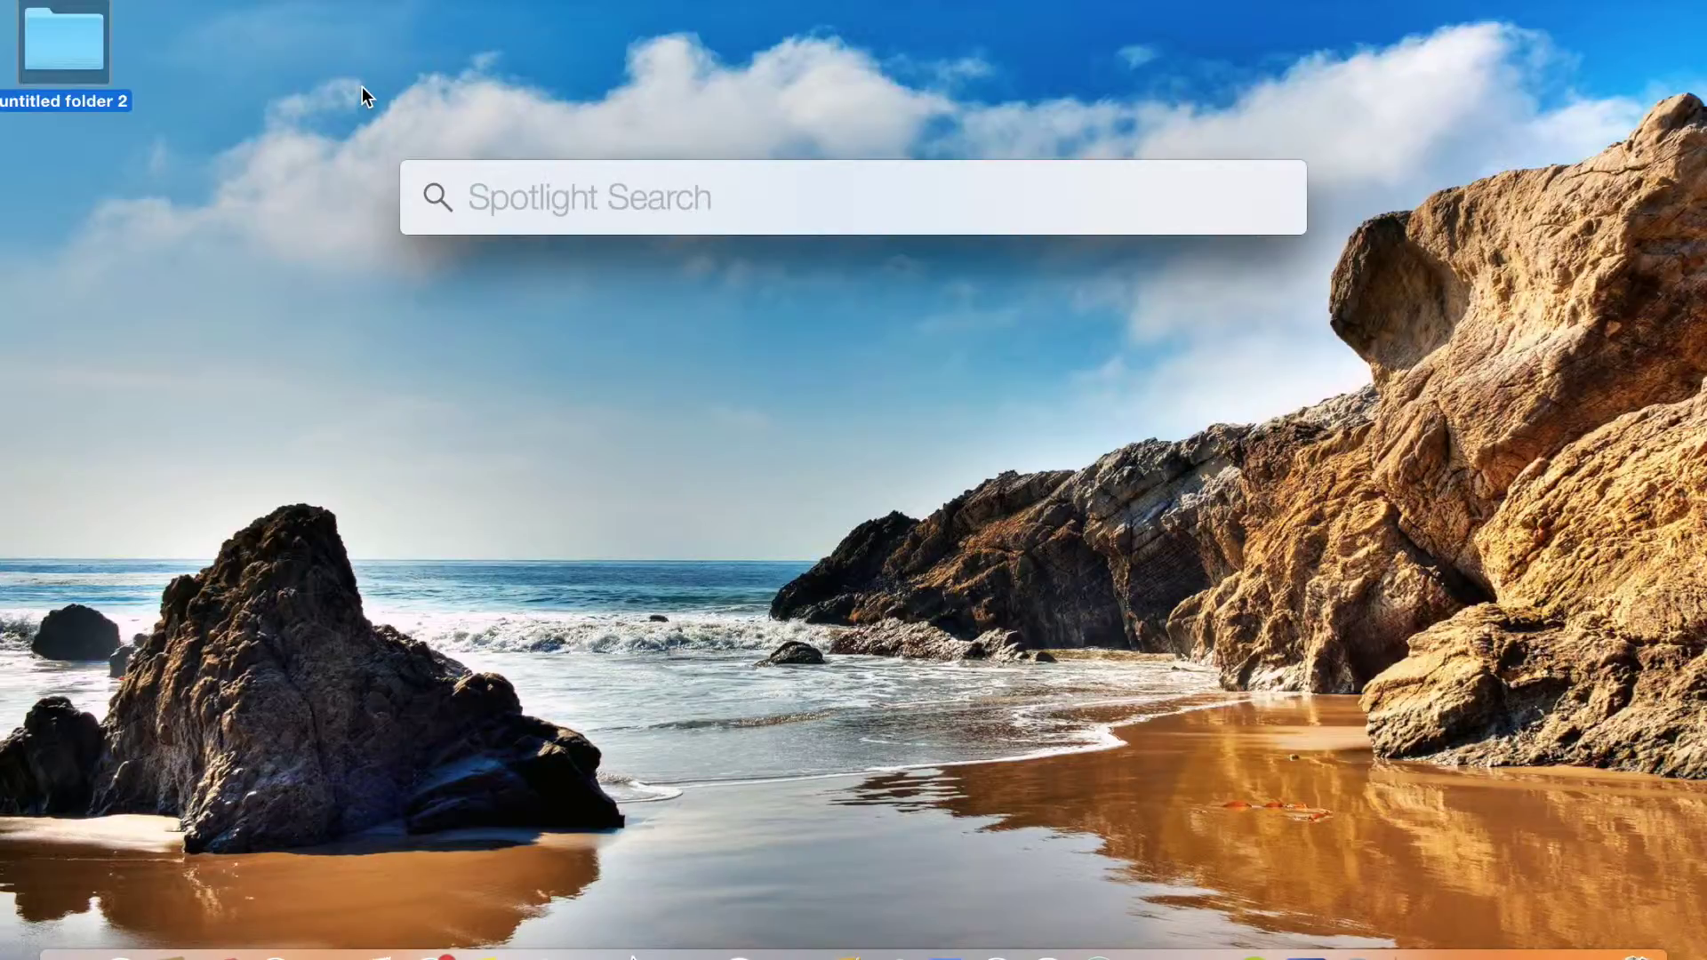
left_click(361, 87)
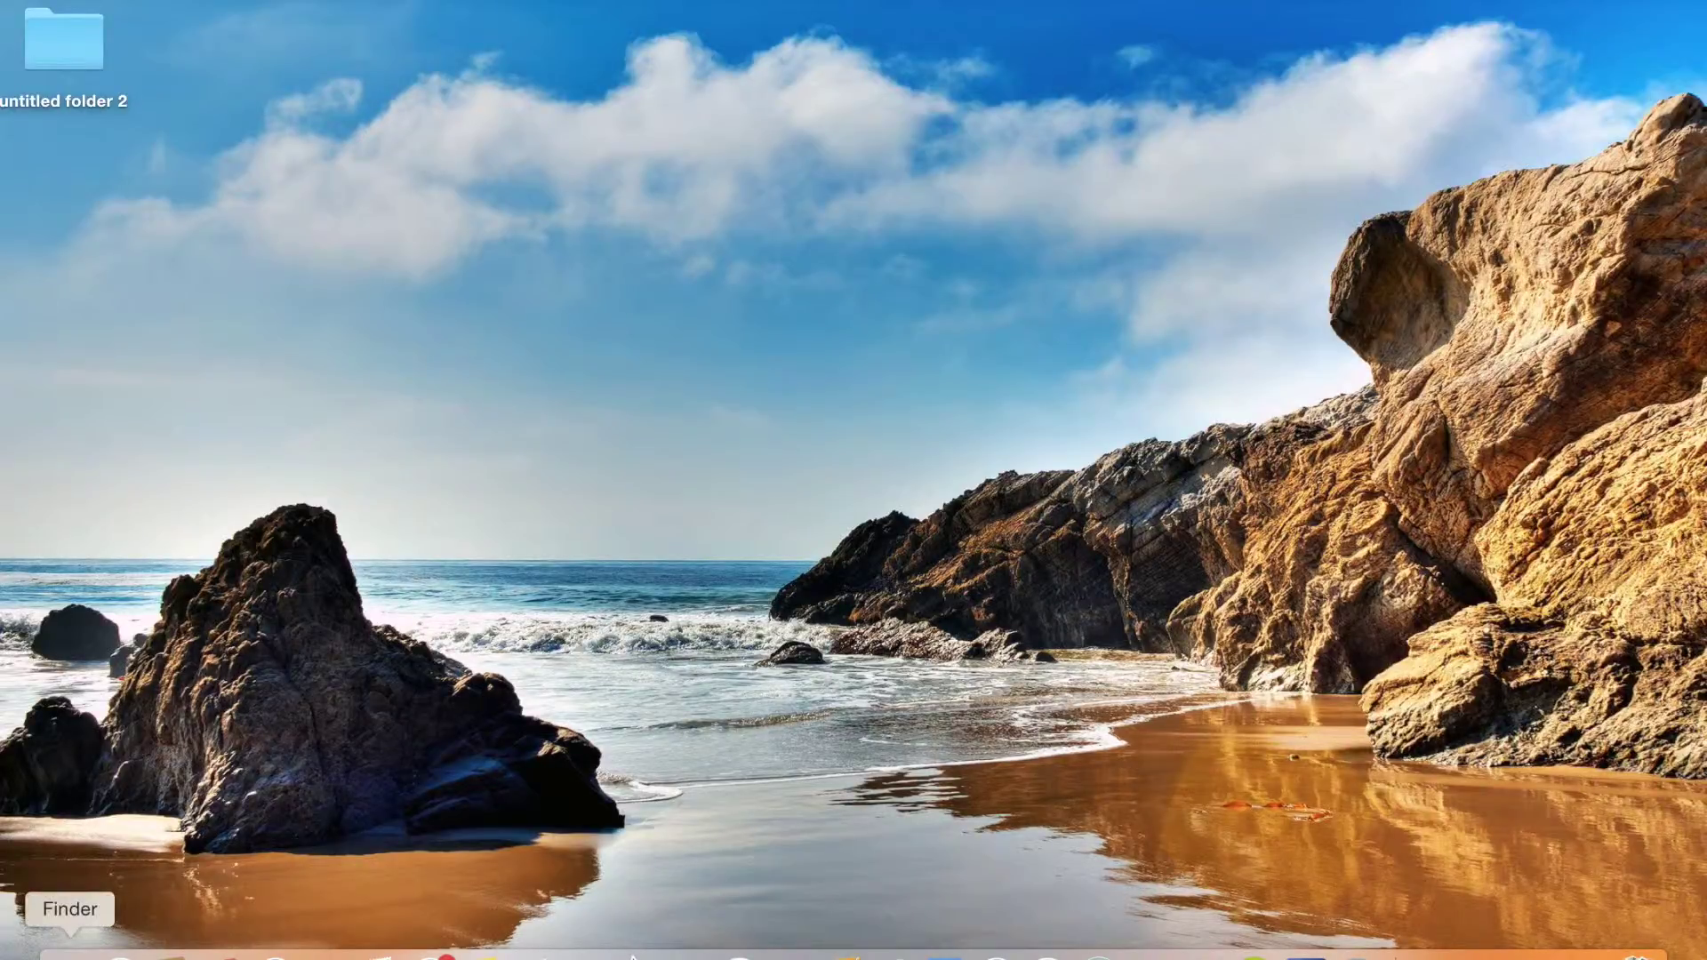
left_click(71, 955)
Step: Check Finder Preferences' Tags list: all seven tags show in the sidebar. Then close it
scroll(328, 494, "down", 5)
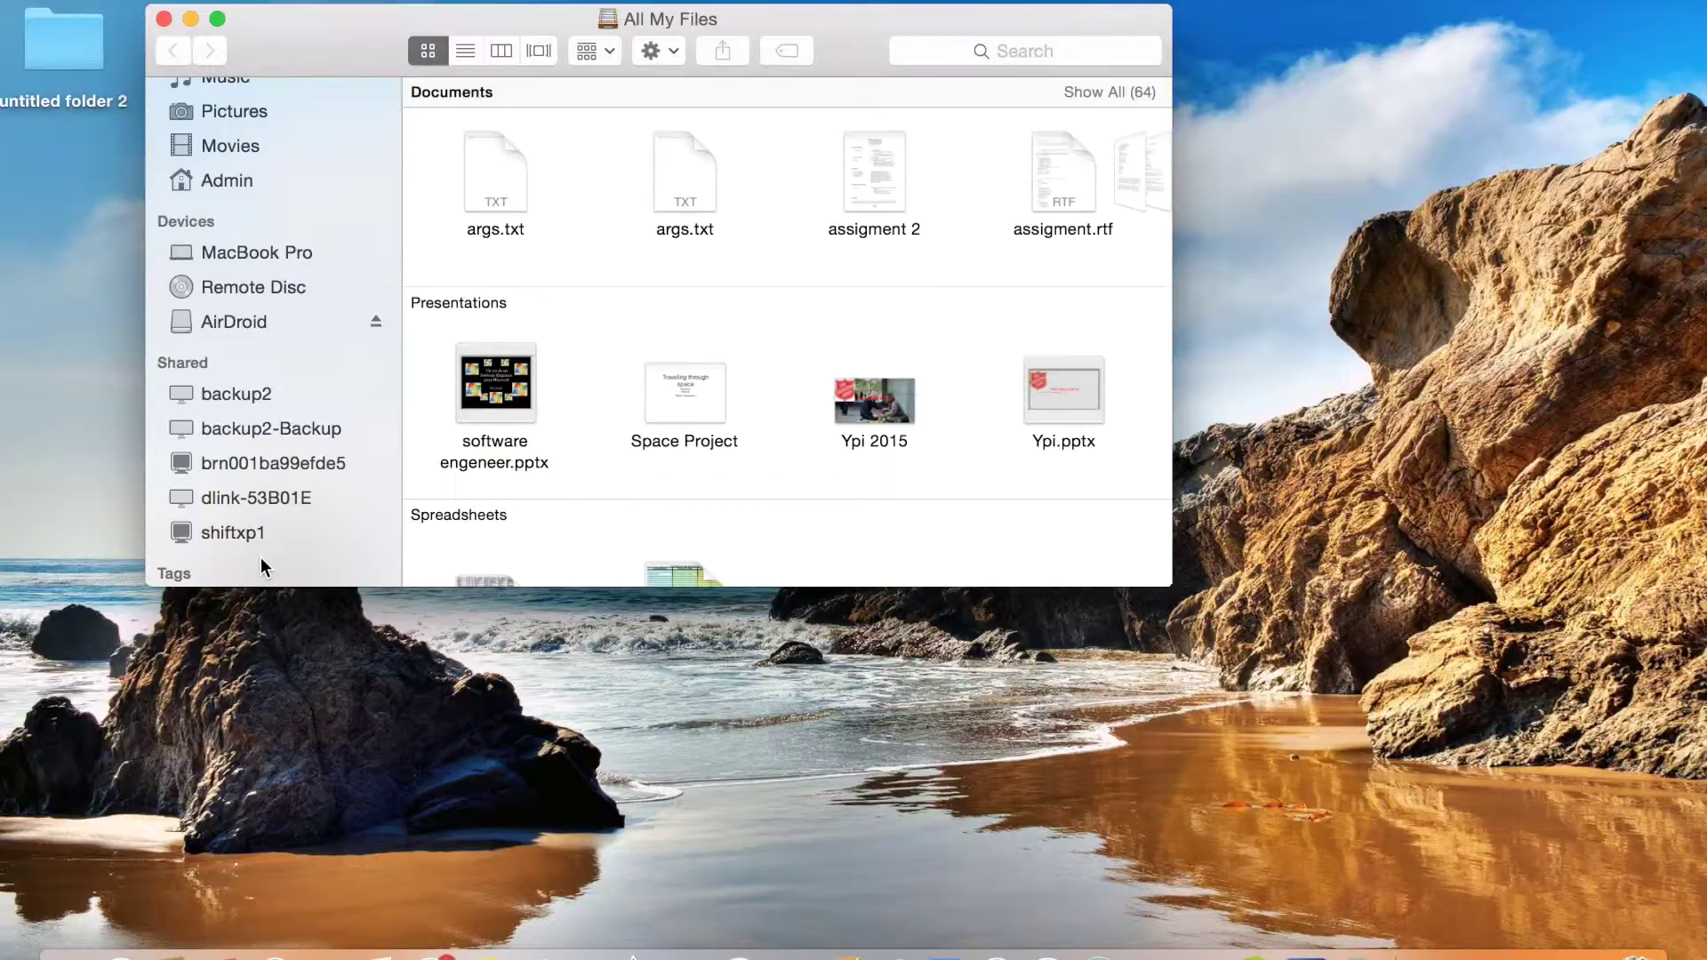
mouse_move(268, 568)
left_click(107, 1)
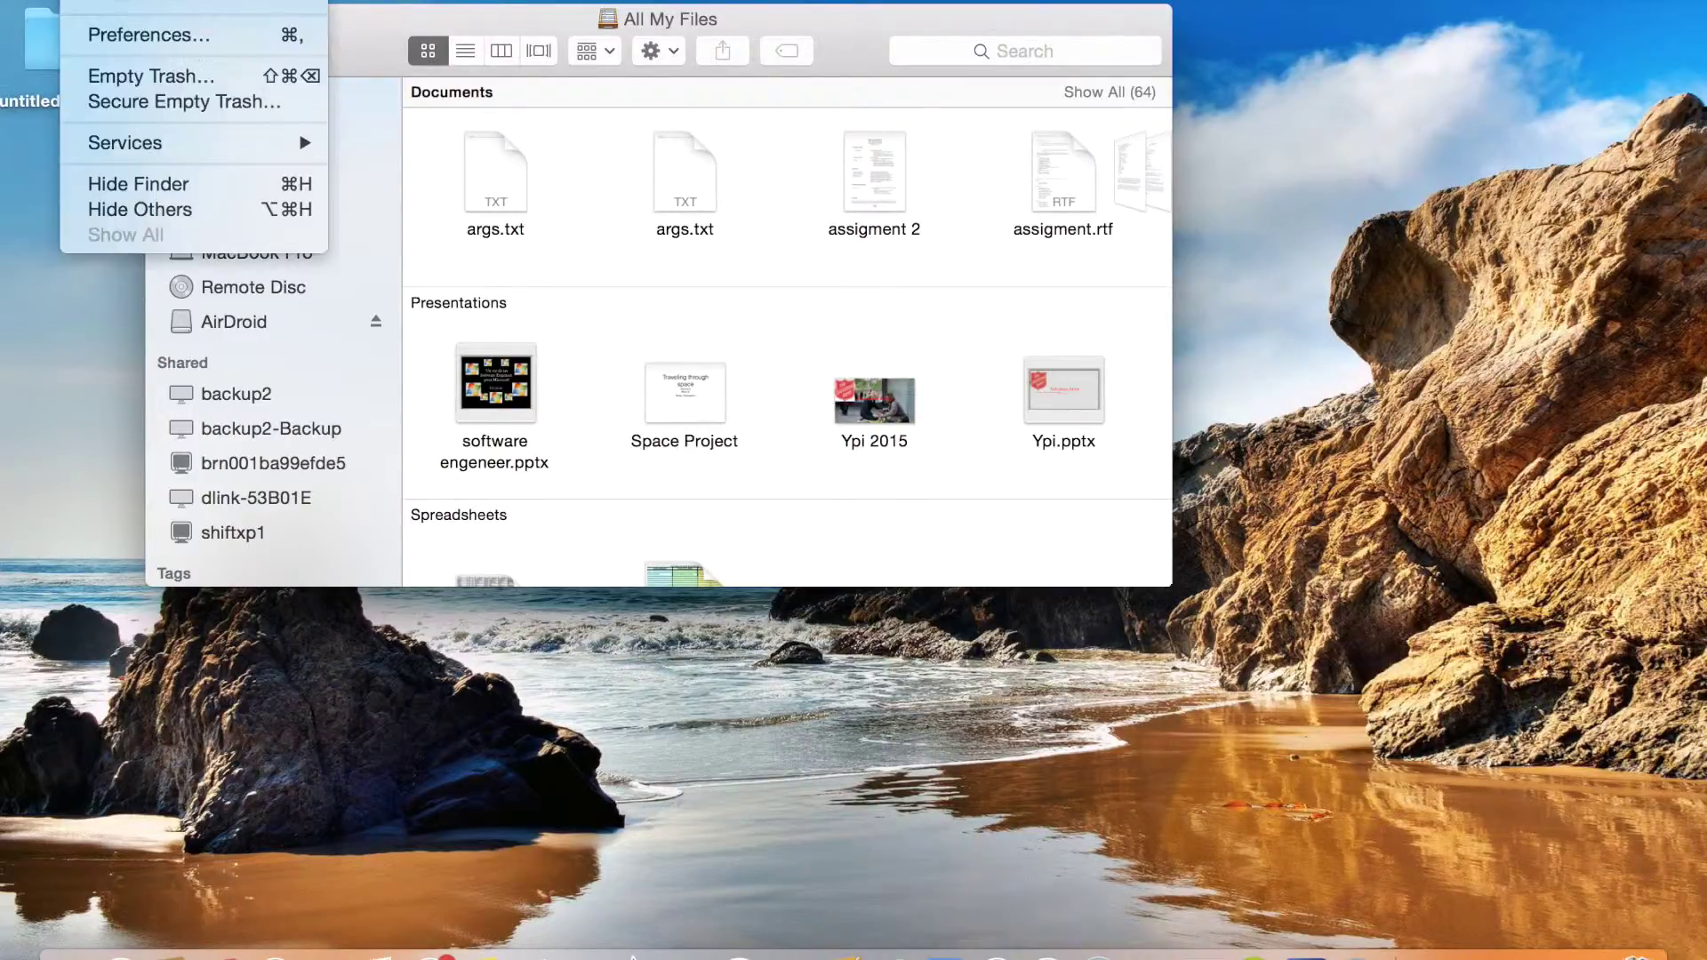
left_click(157, 34)
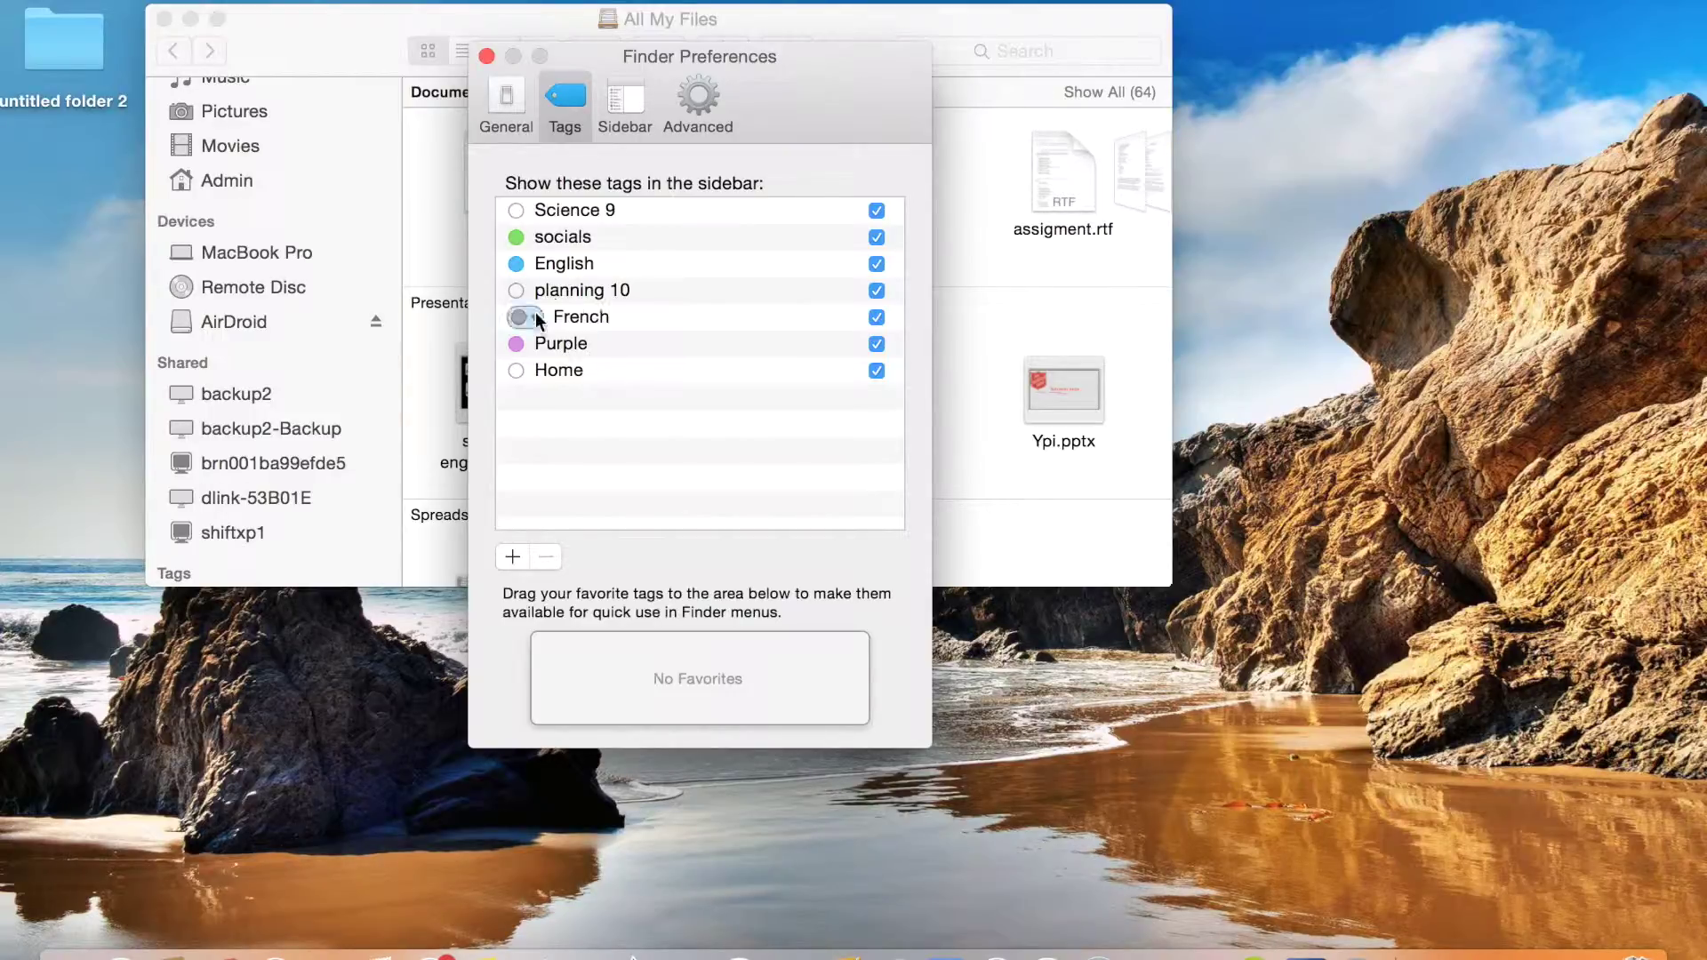
left_click(486, 57)
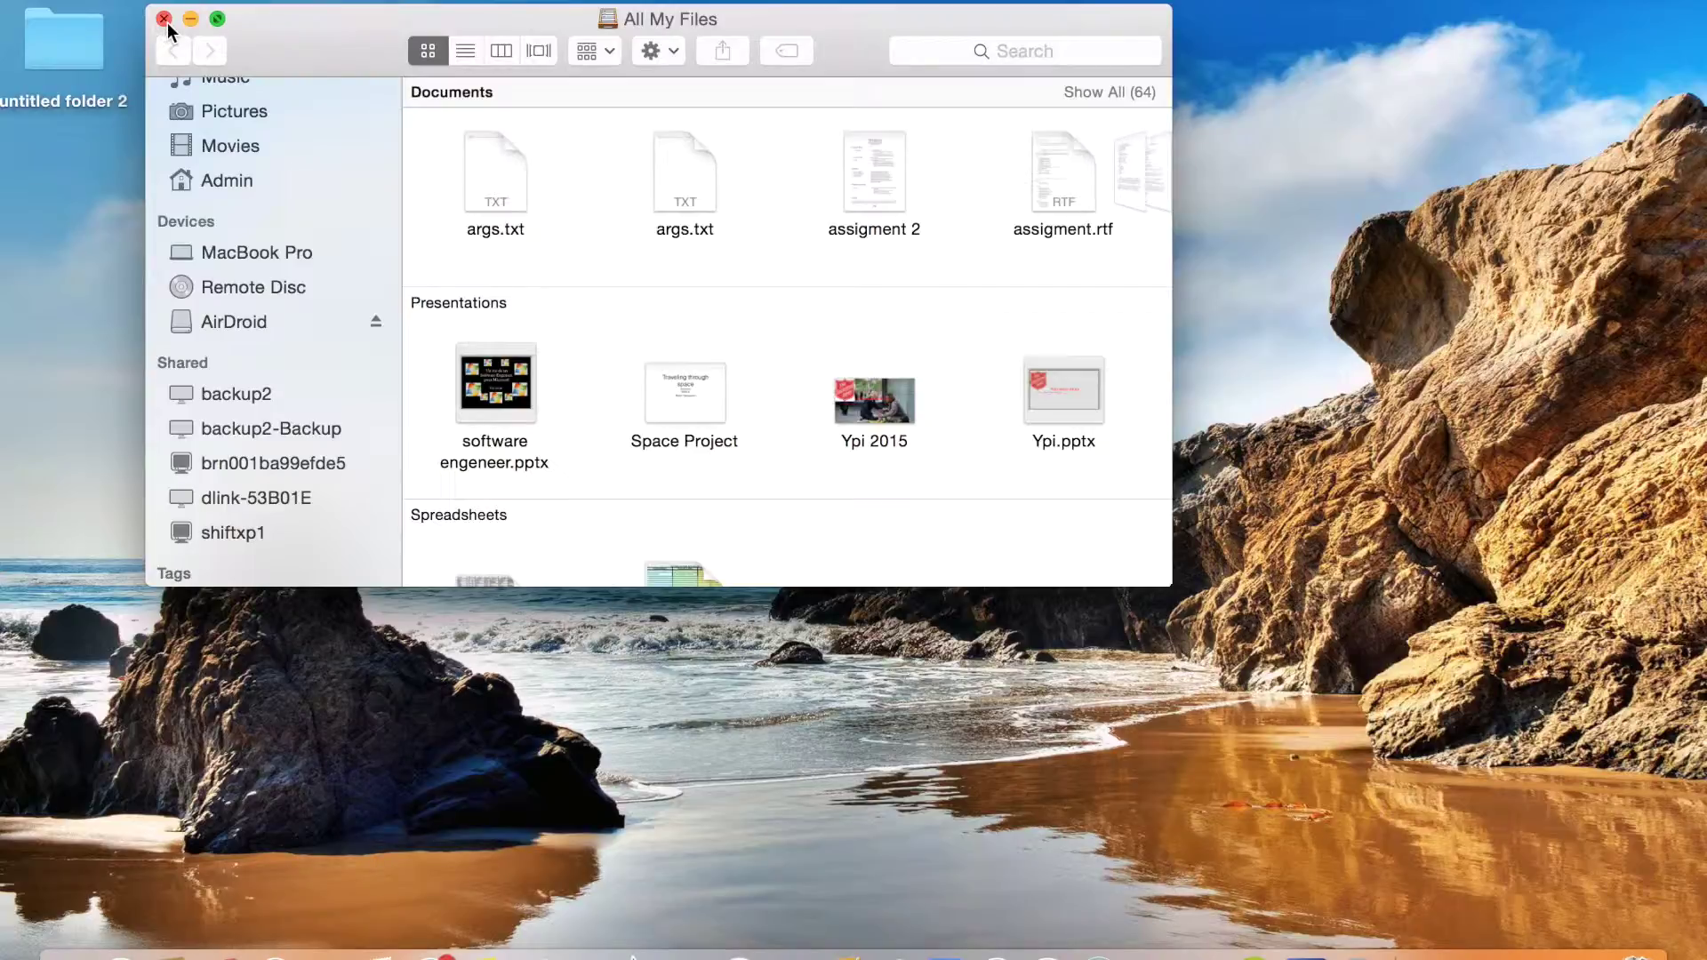
Step: Expand the sidebar tag list and view files tagged planning 10, English and socials
scroll(322, 334, "down", 2)
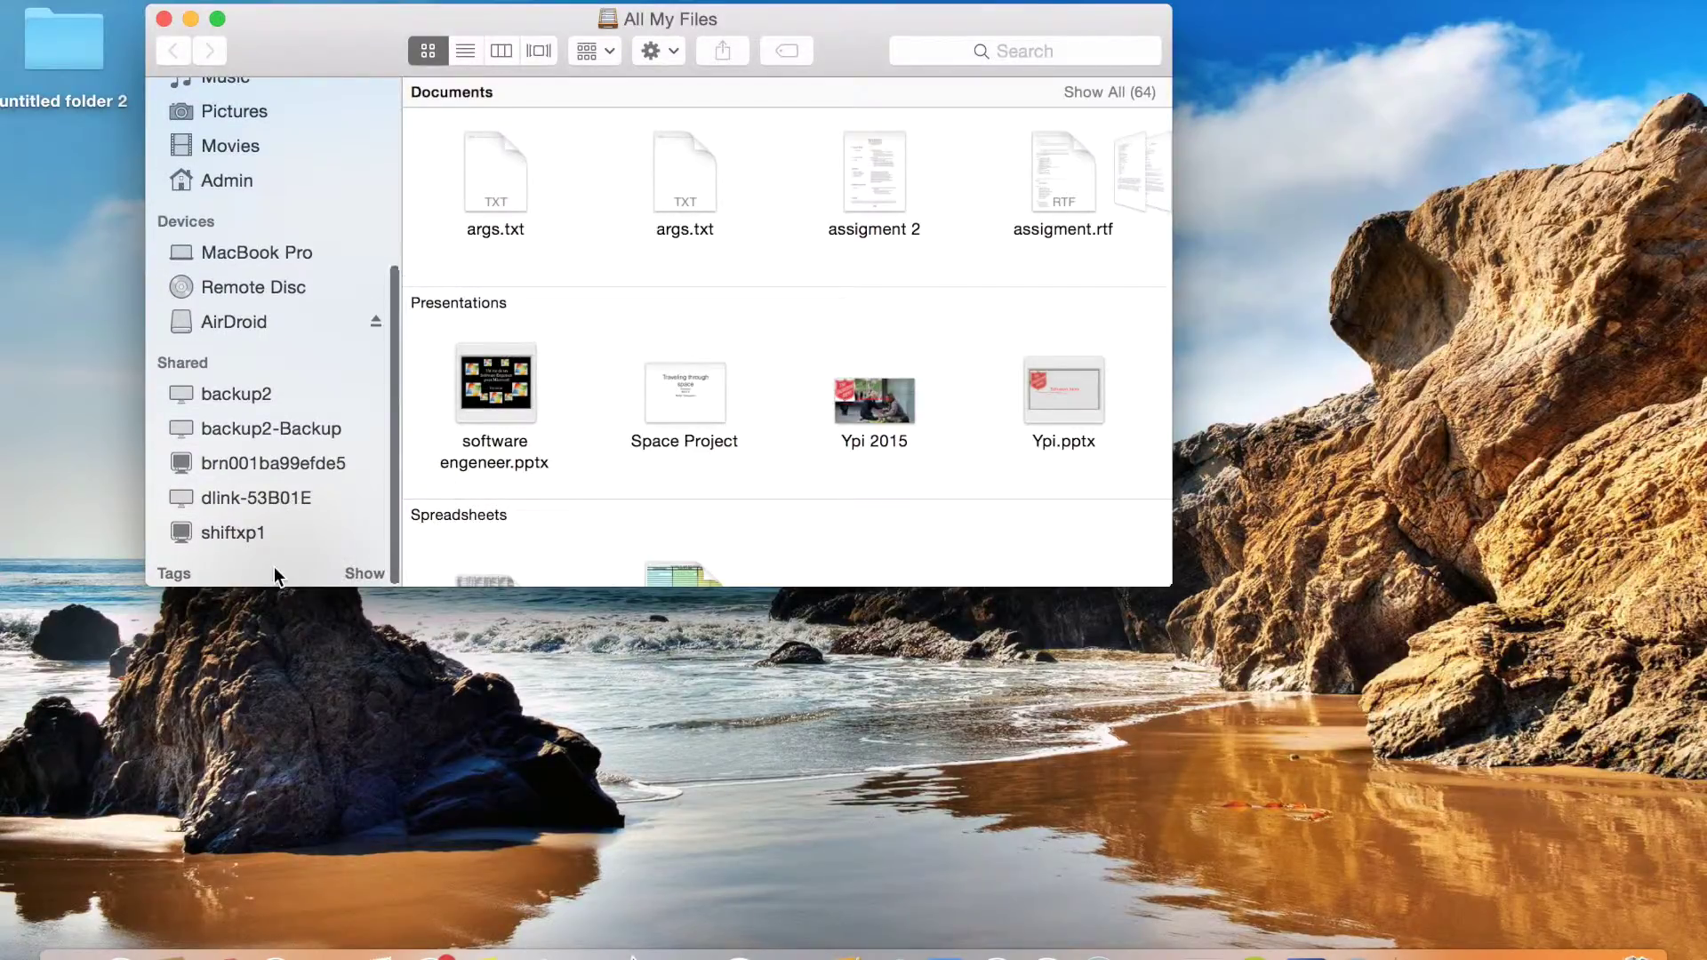
scroll(274, 567, "down", 2)
left_click(358, 574)
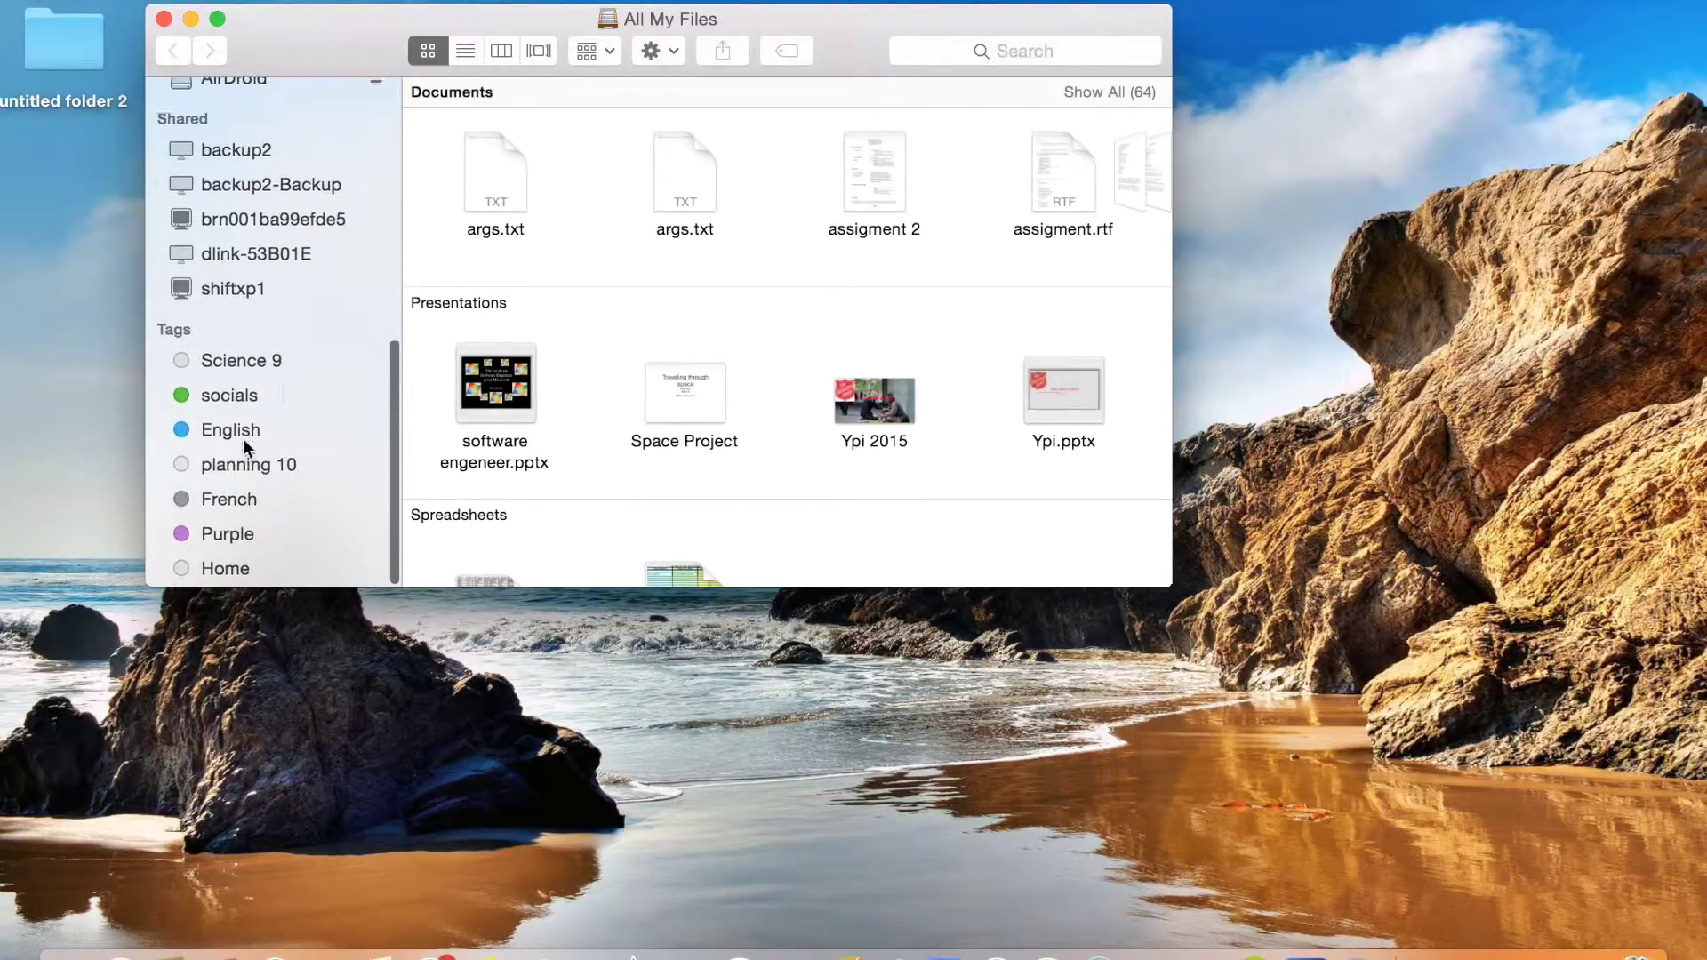
left_click(272, 467)
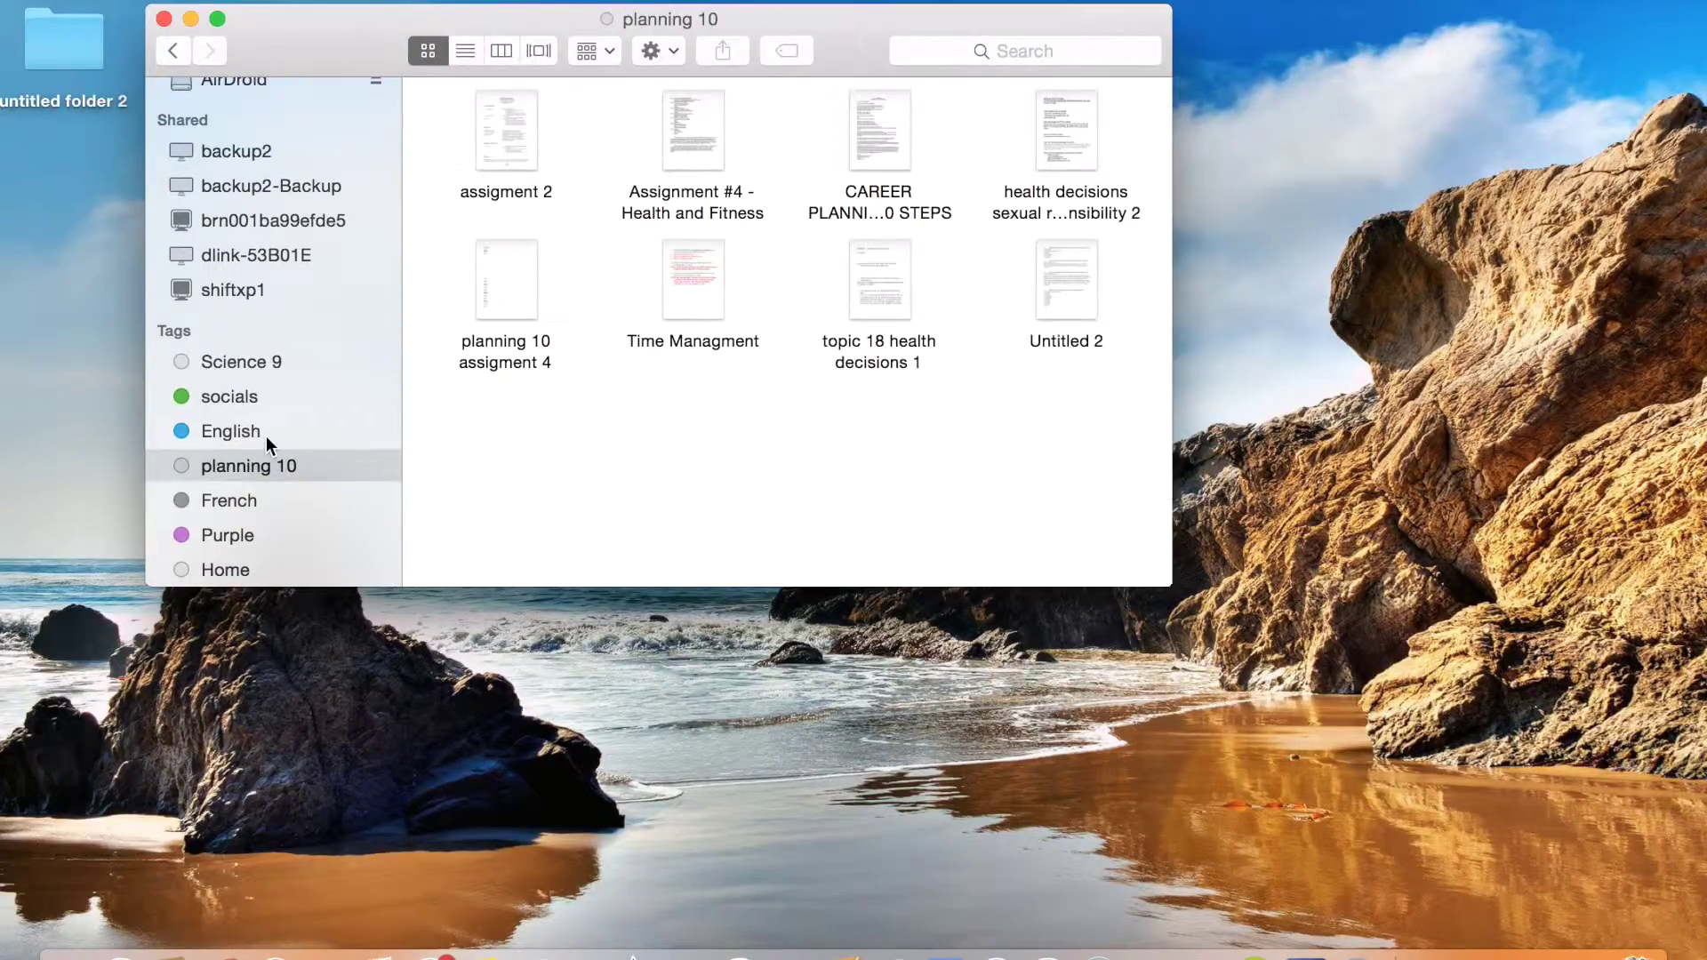
left_click(266, 433)
left_click(270, 397)
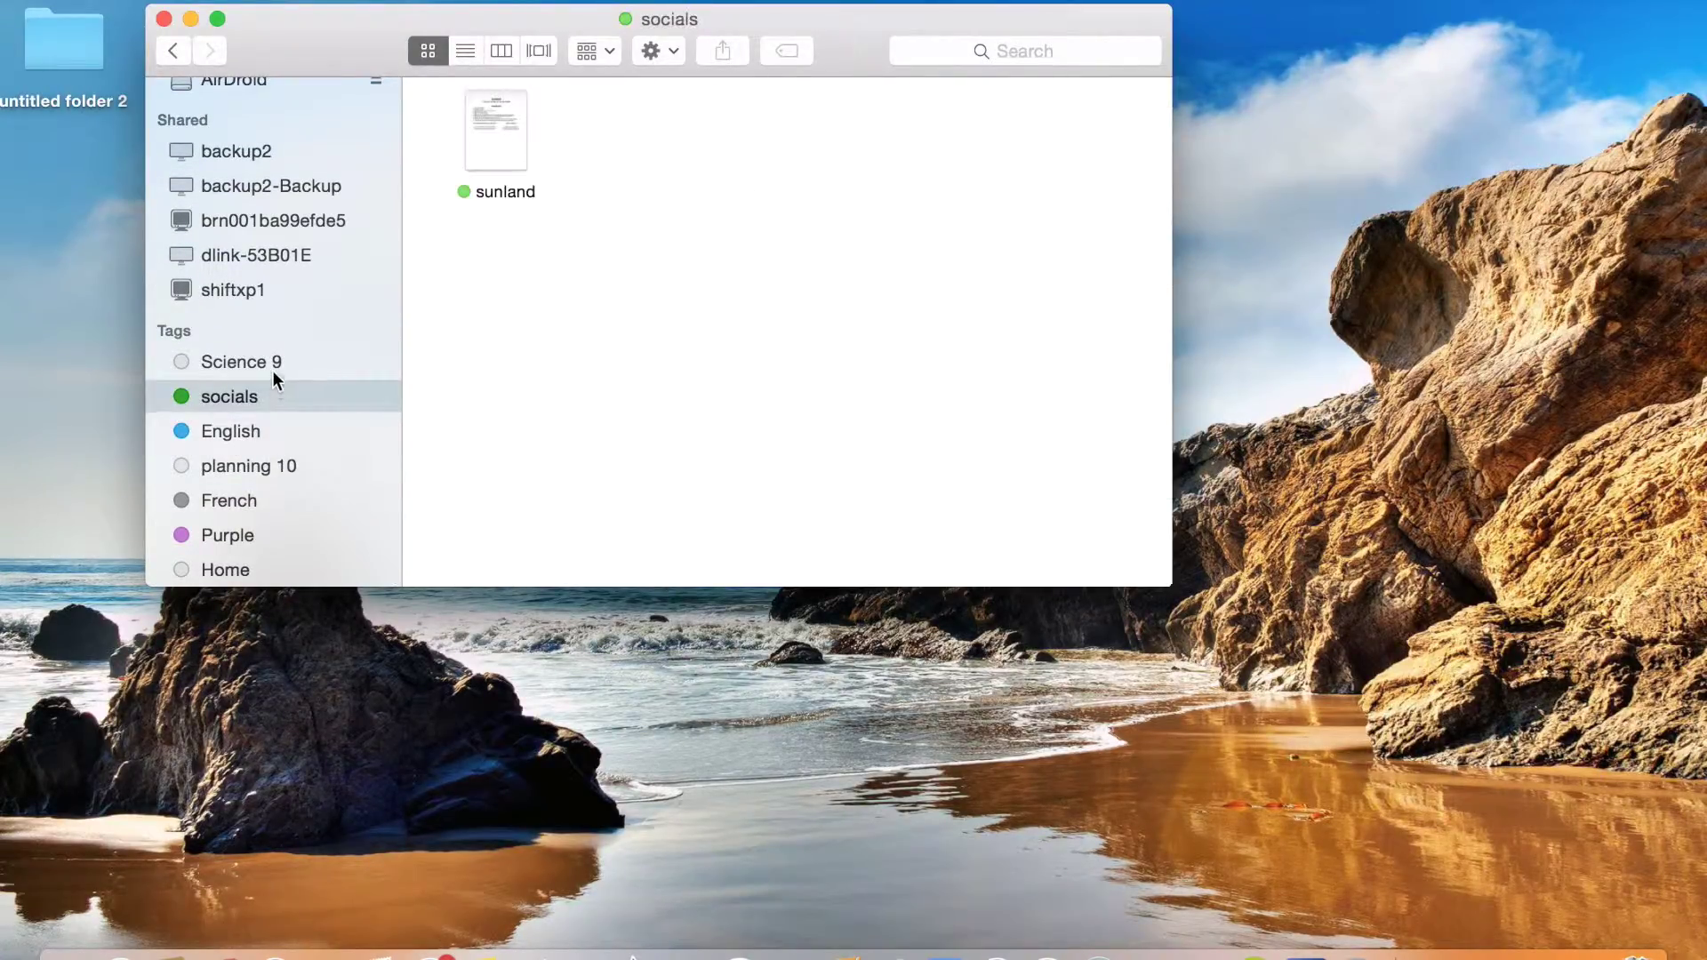
Step: View files tagged Science 9, French, Purple and Home, then close the Finder window
left_click(272, 361)
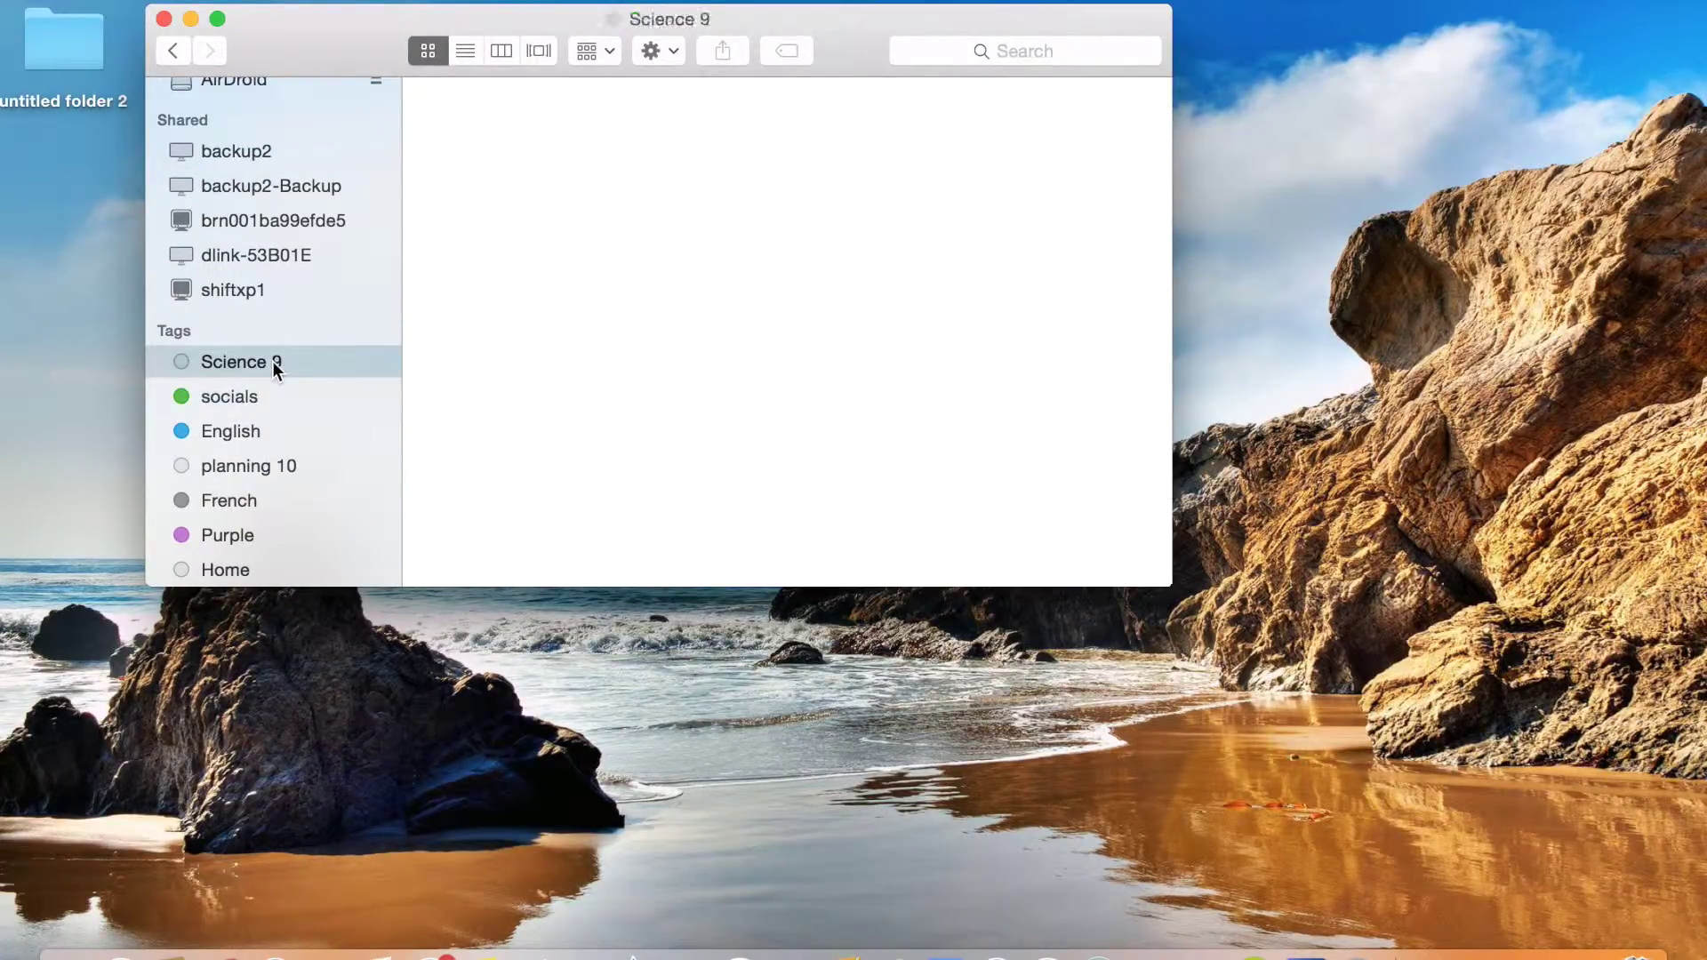
left_click(267, 488)
left_click(286, 536)
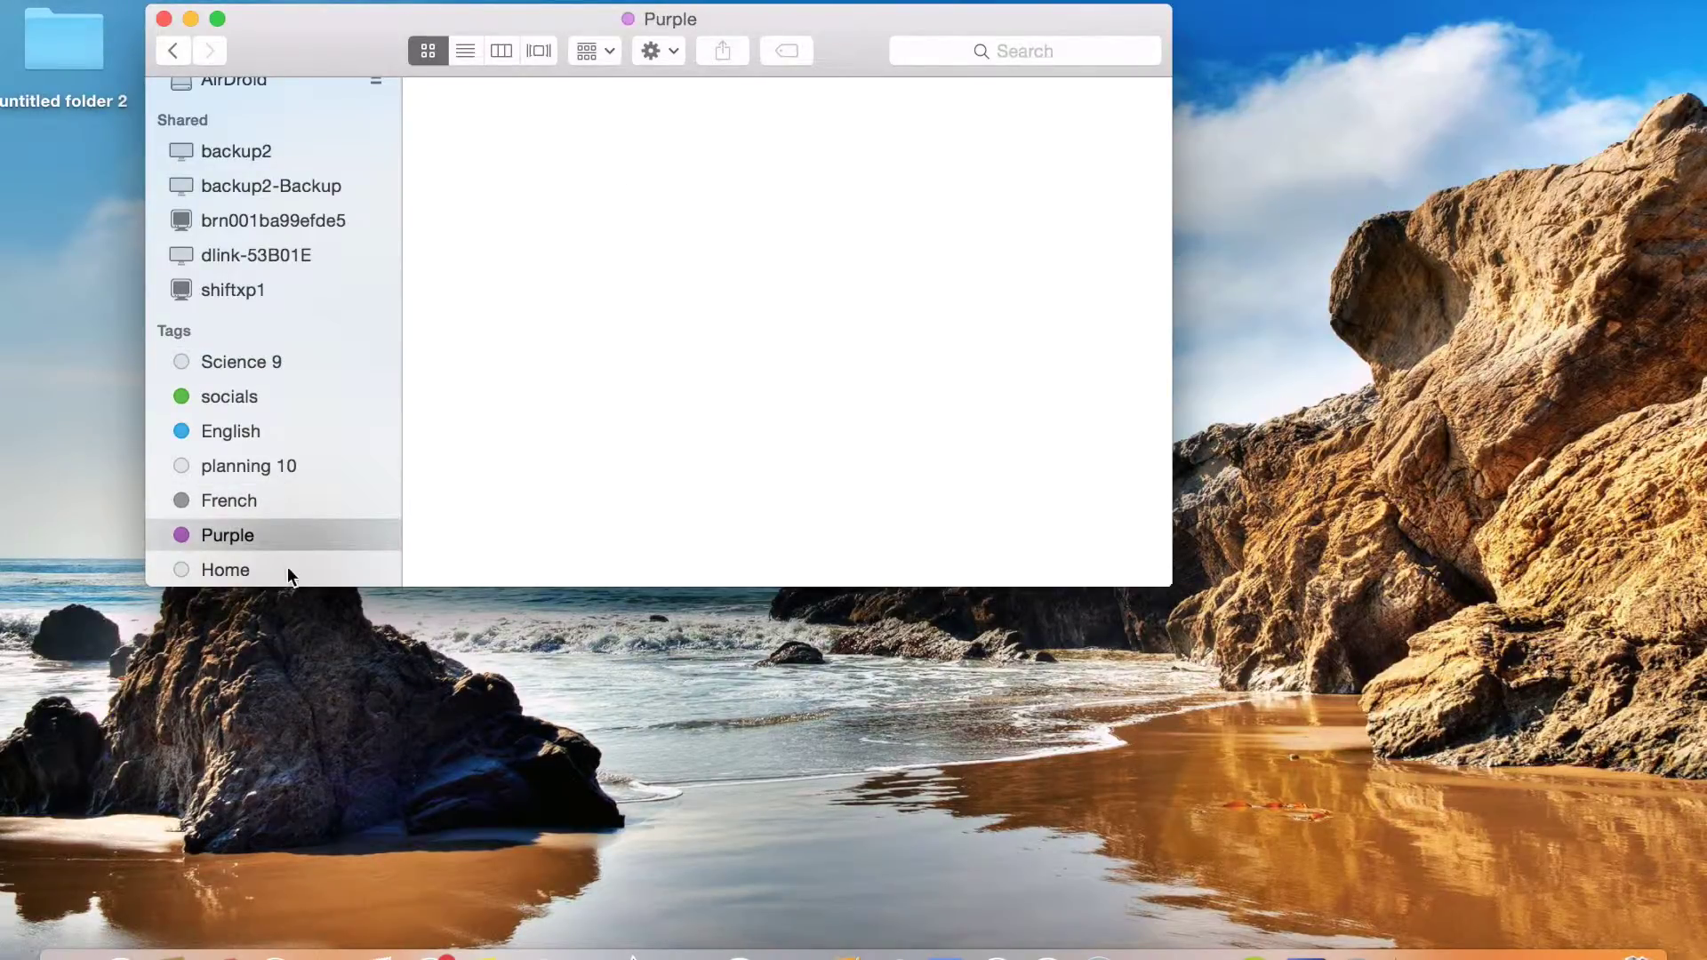
left_click(286, 567)
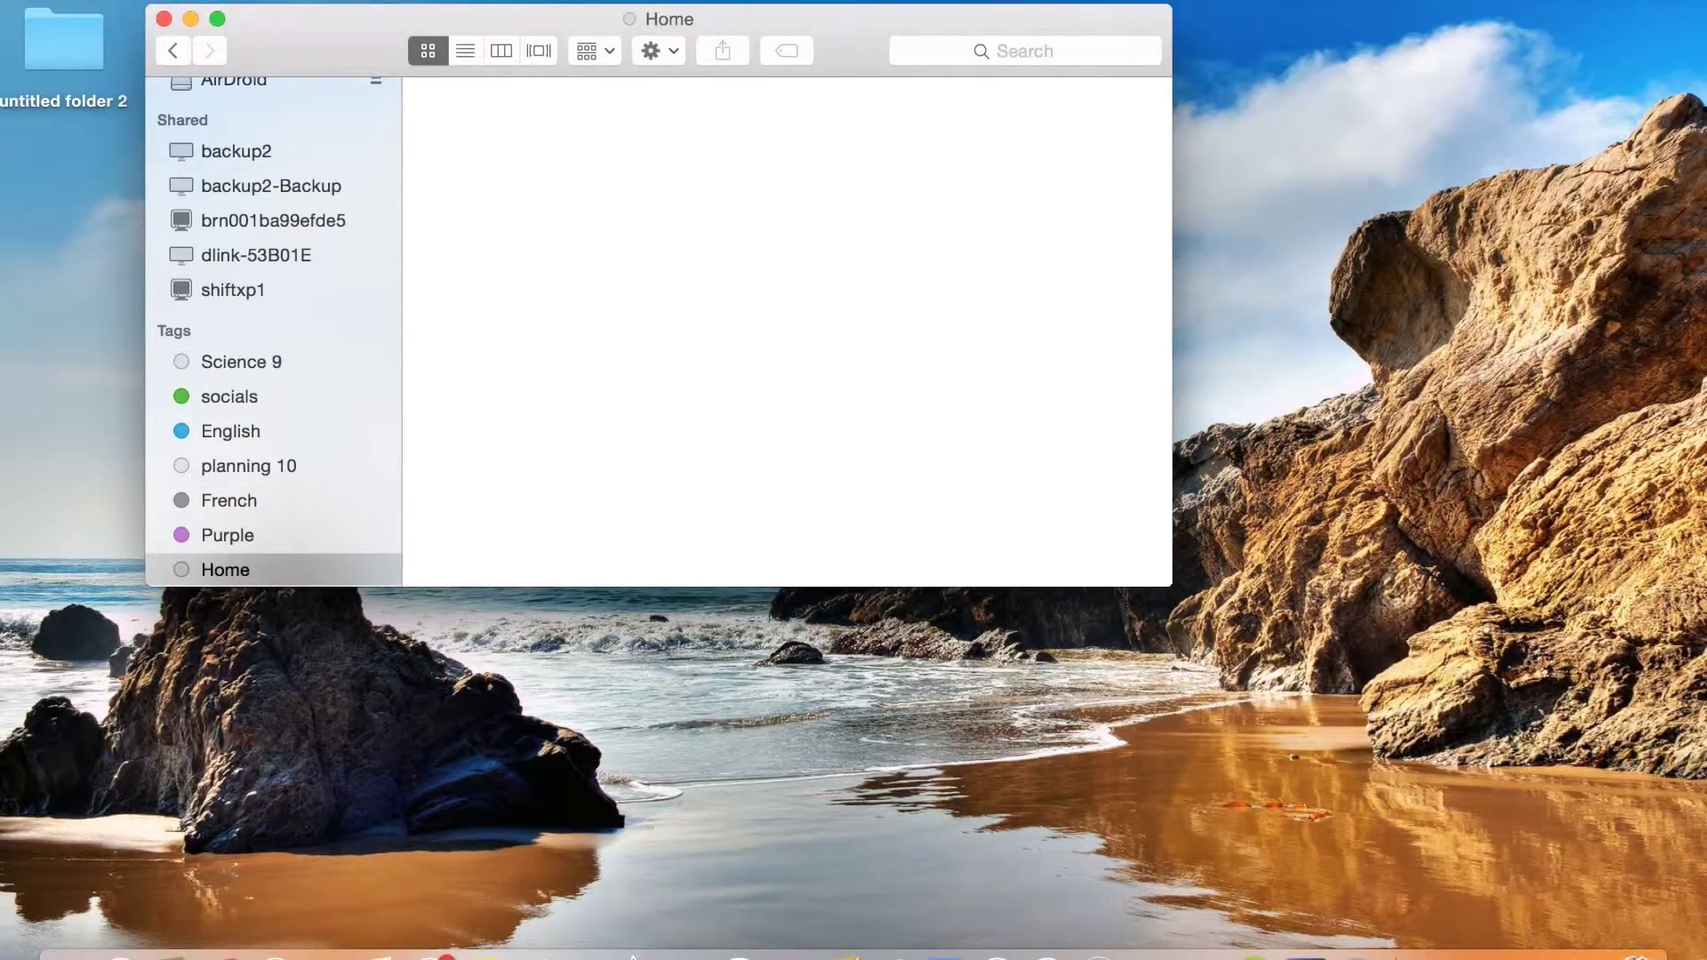
left_click(163, 19)
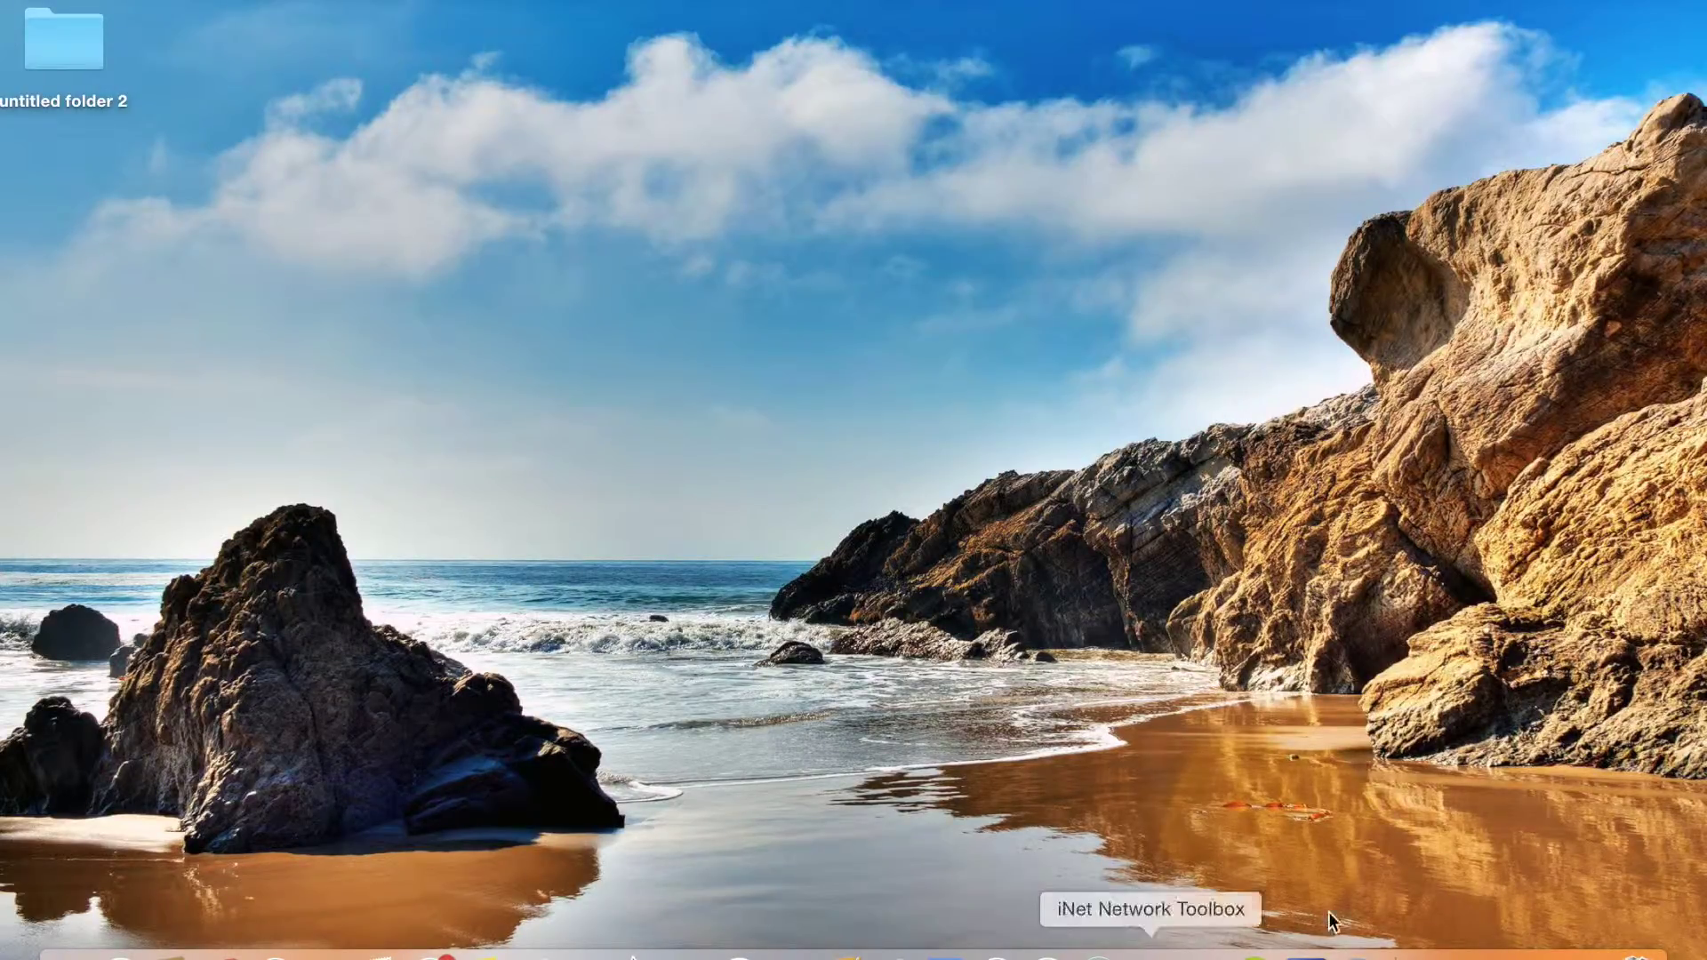
left_click(1306, 955)
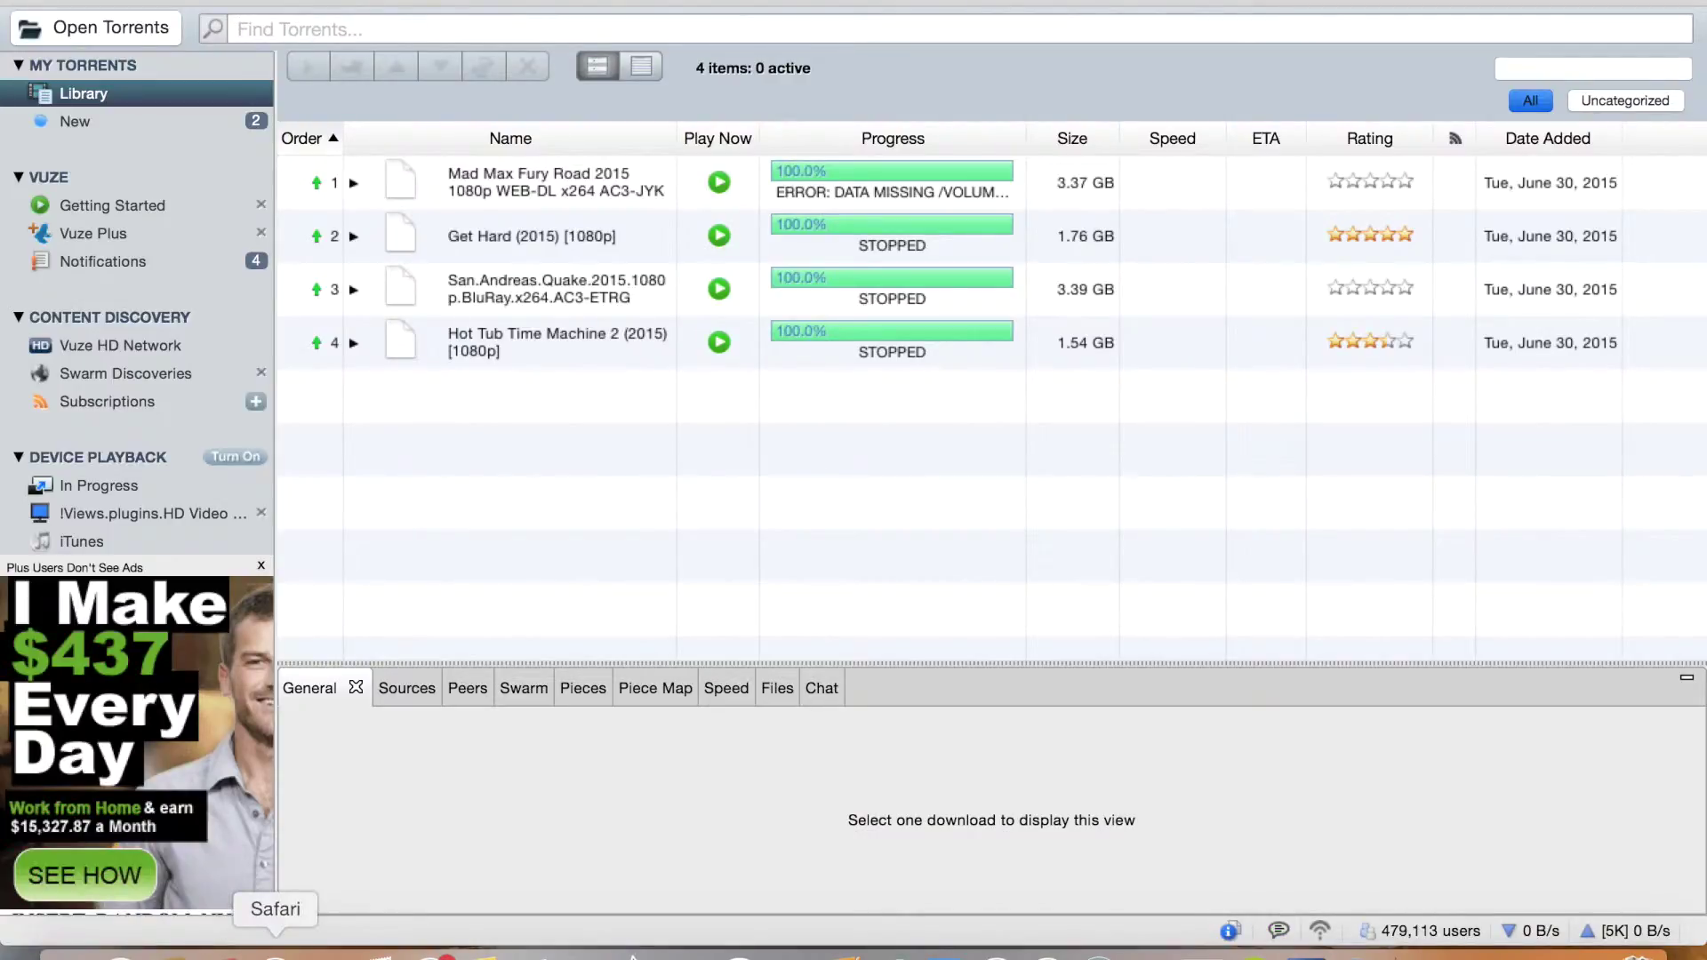
Step: Switch to Safari's Torrentz page for the Mad Max Fury Road torrent
left_click(276, 953)
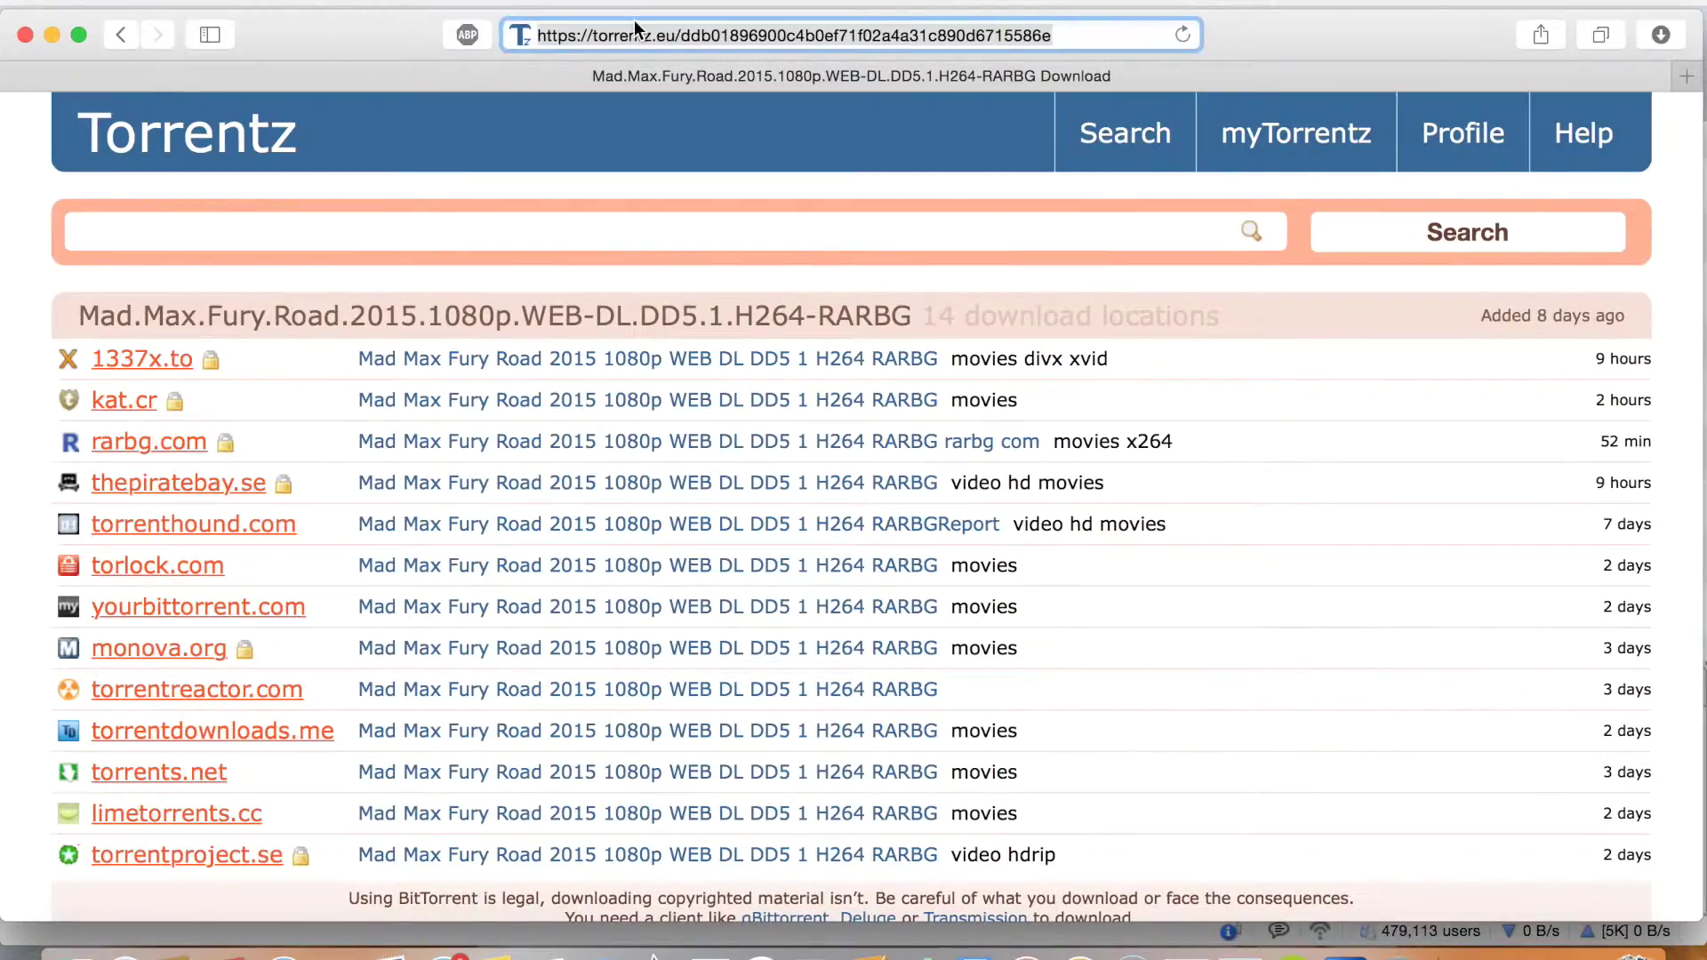
Step: Search Torrentz for 'fury' and open the Mad Max Fury Road 1080p RARBG result
left_click(250, 134)
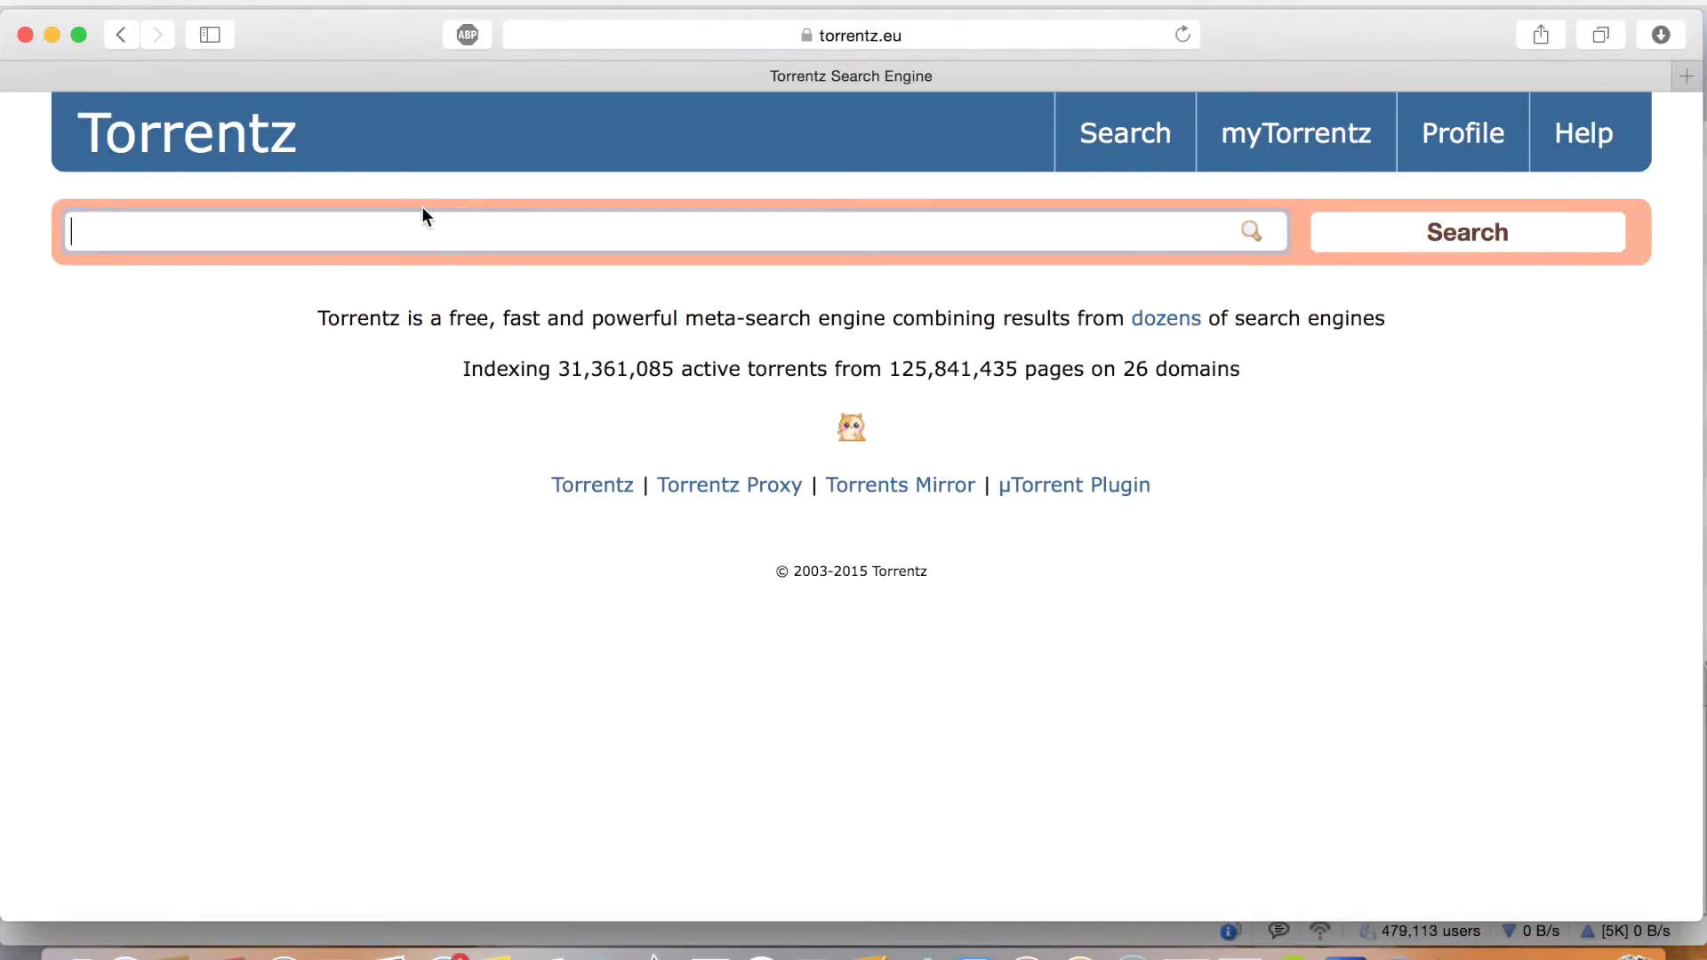
type("fury")
key("Return")
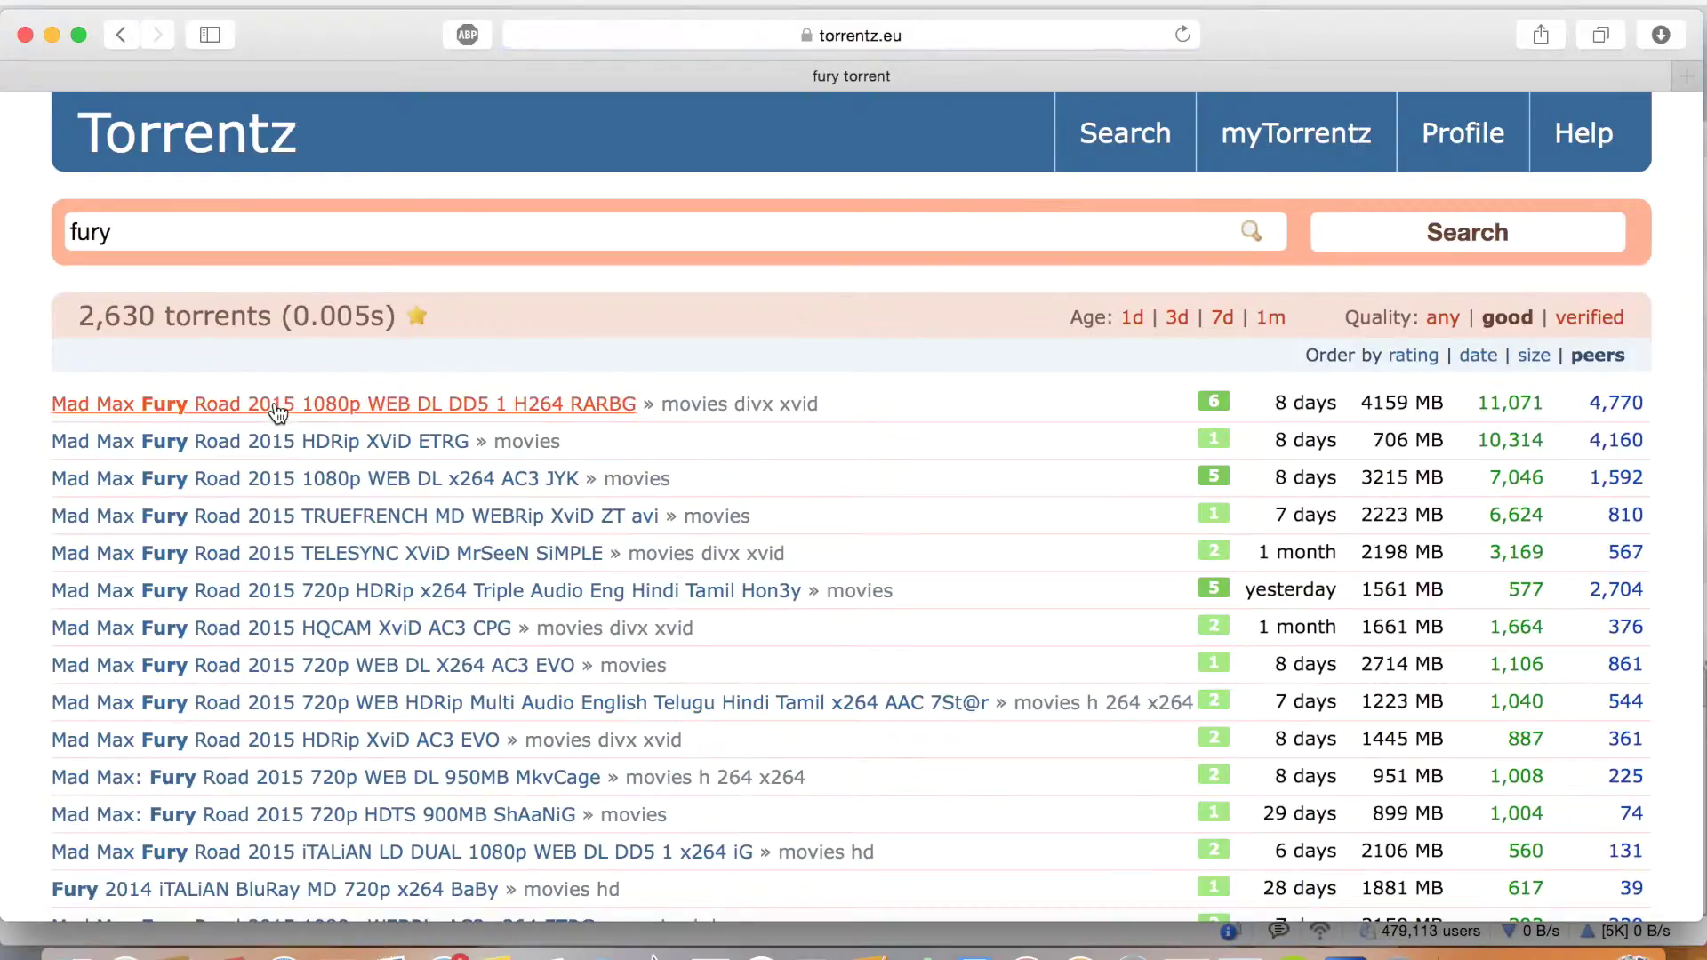
left_click(273, 402)
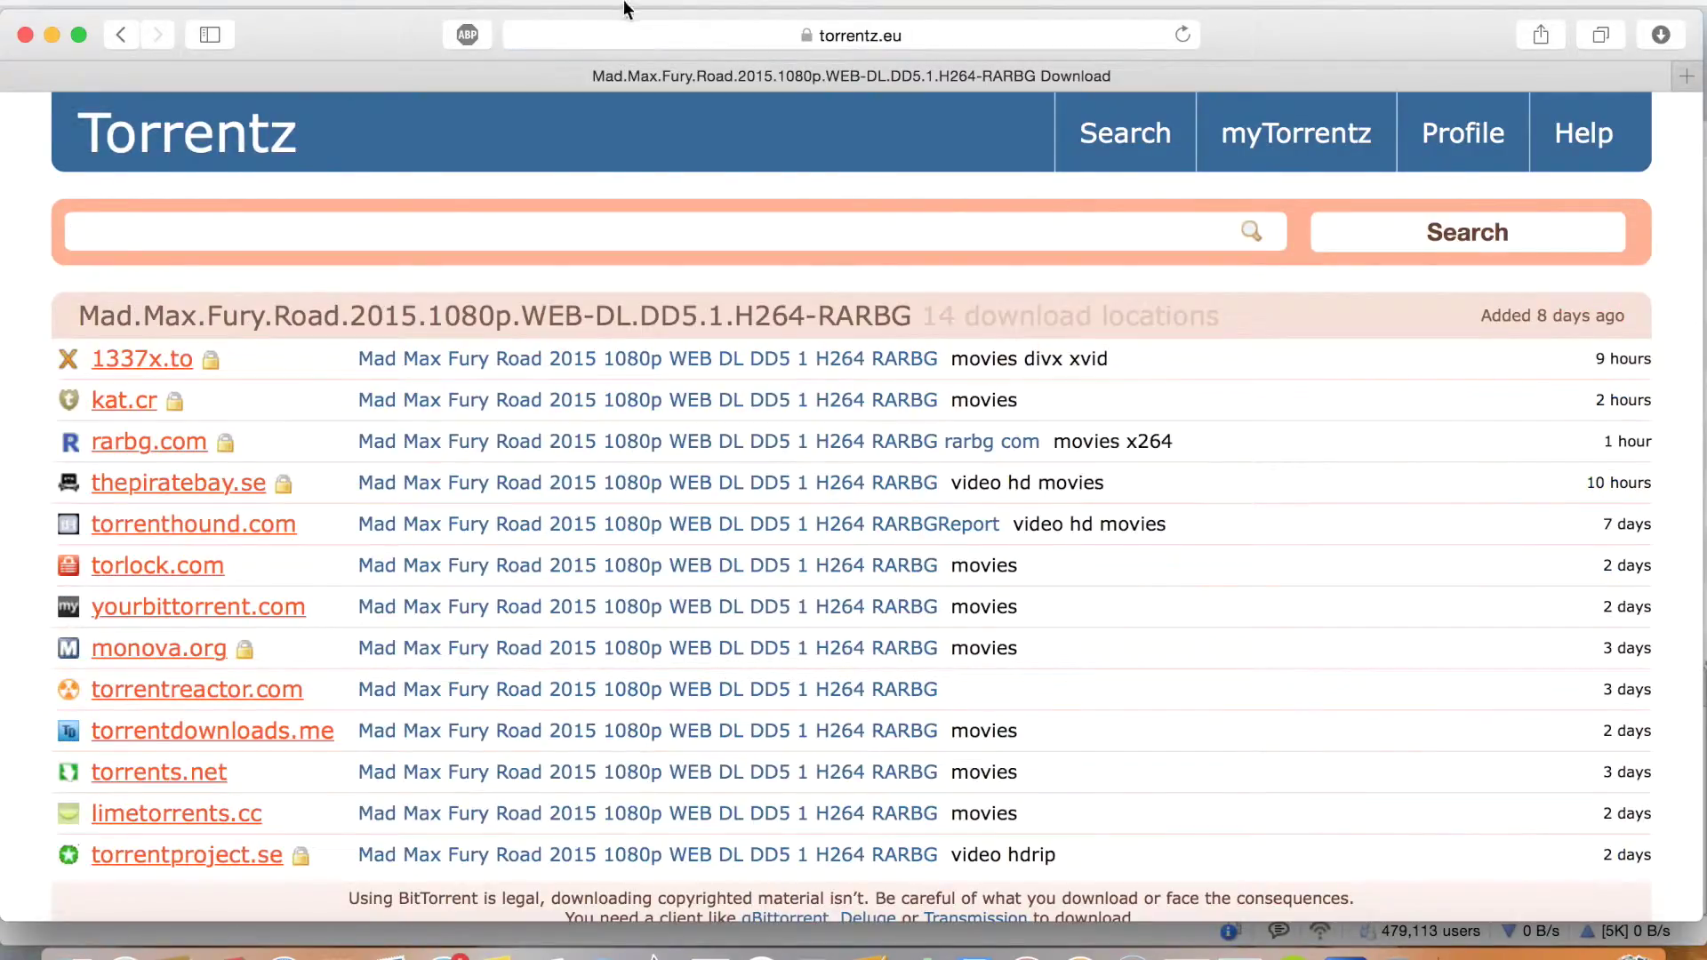
Step: Copy the torrent page address and paste it into Vuze's search field
left_click(636, 40)
key("super+c")
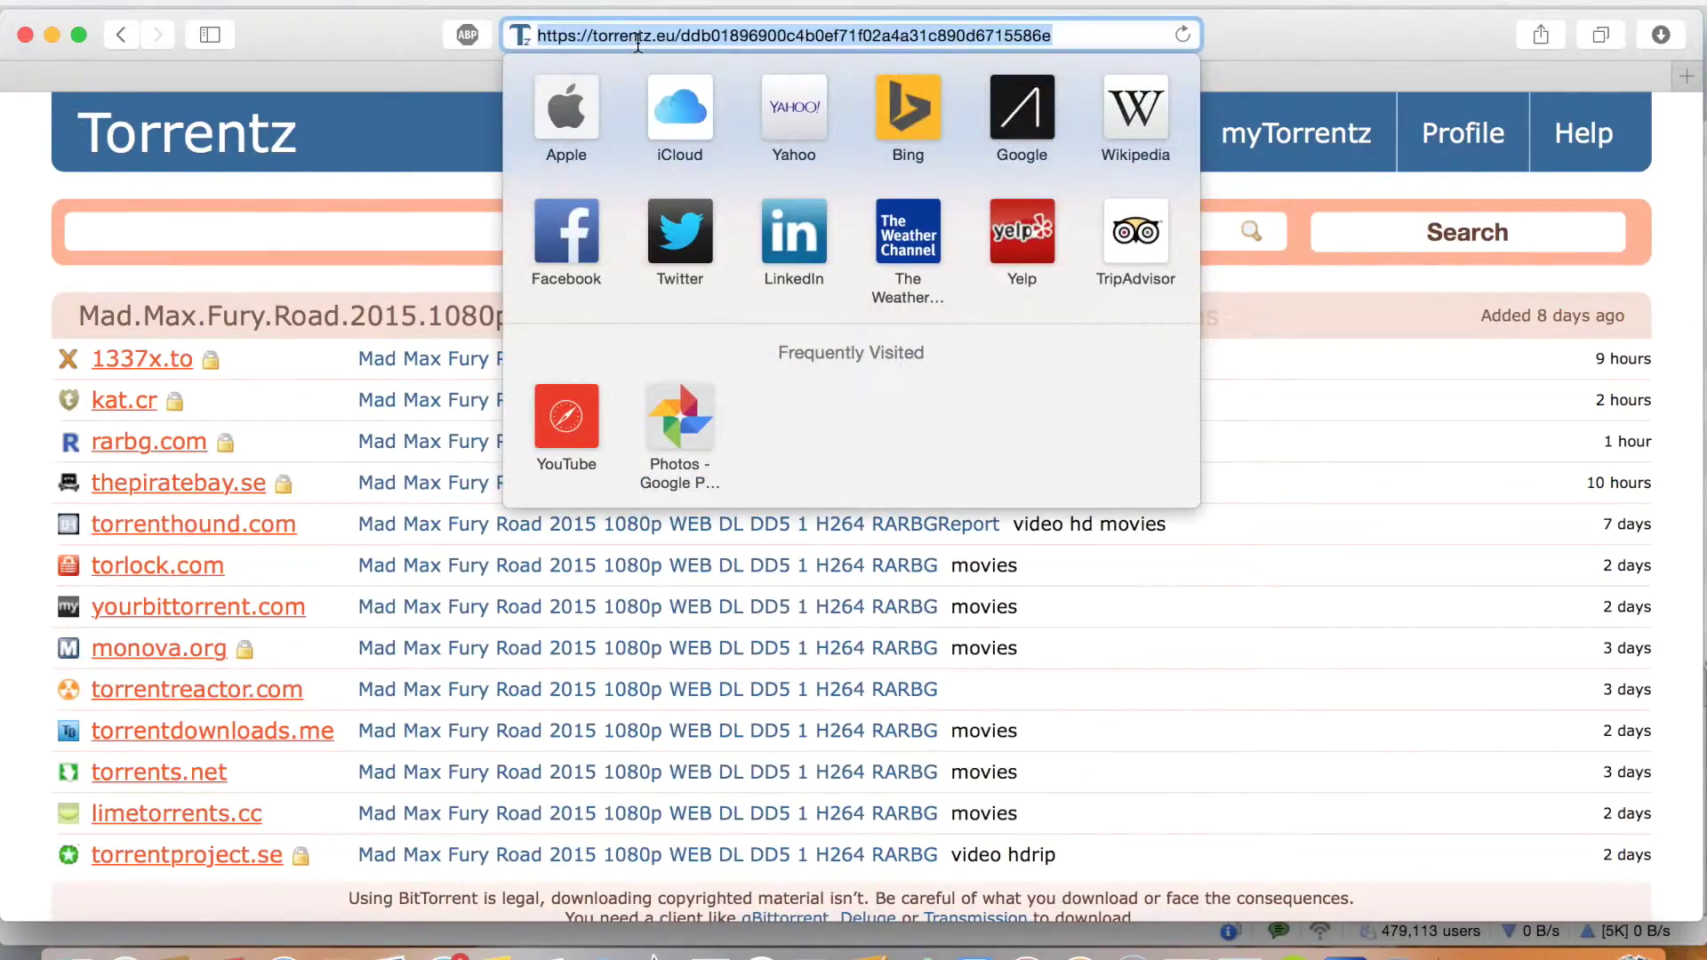
left_click(1329, 953)
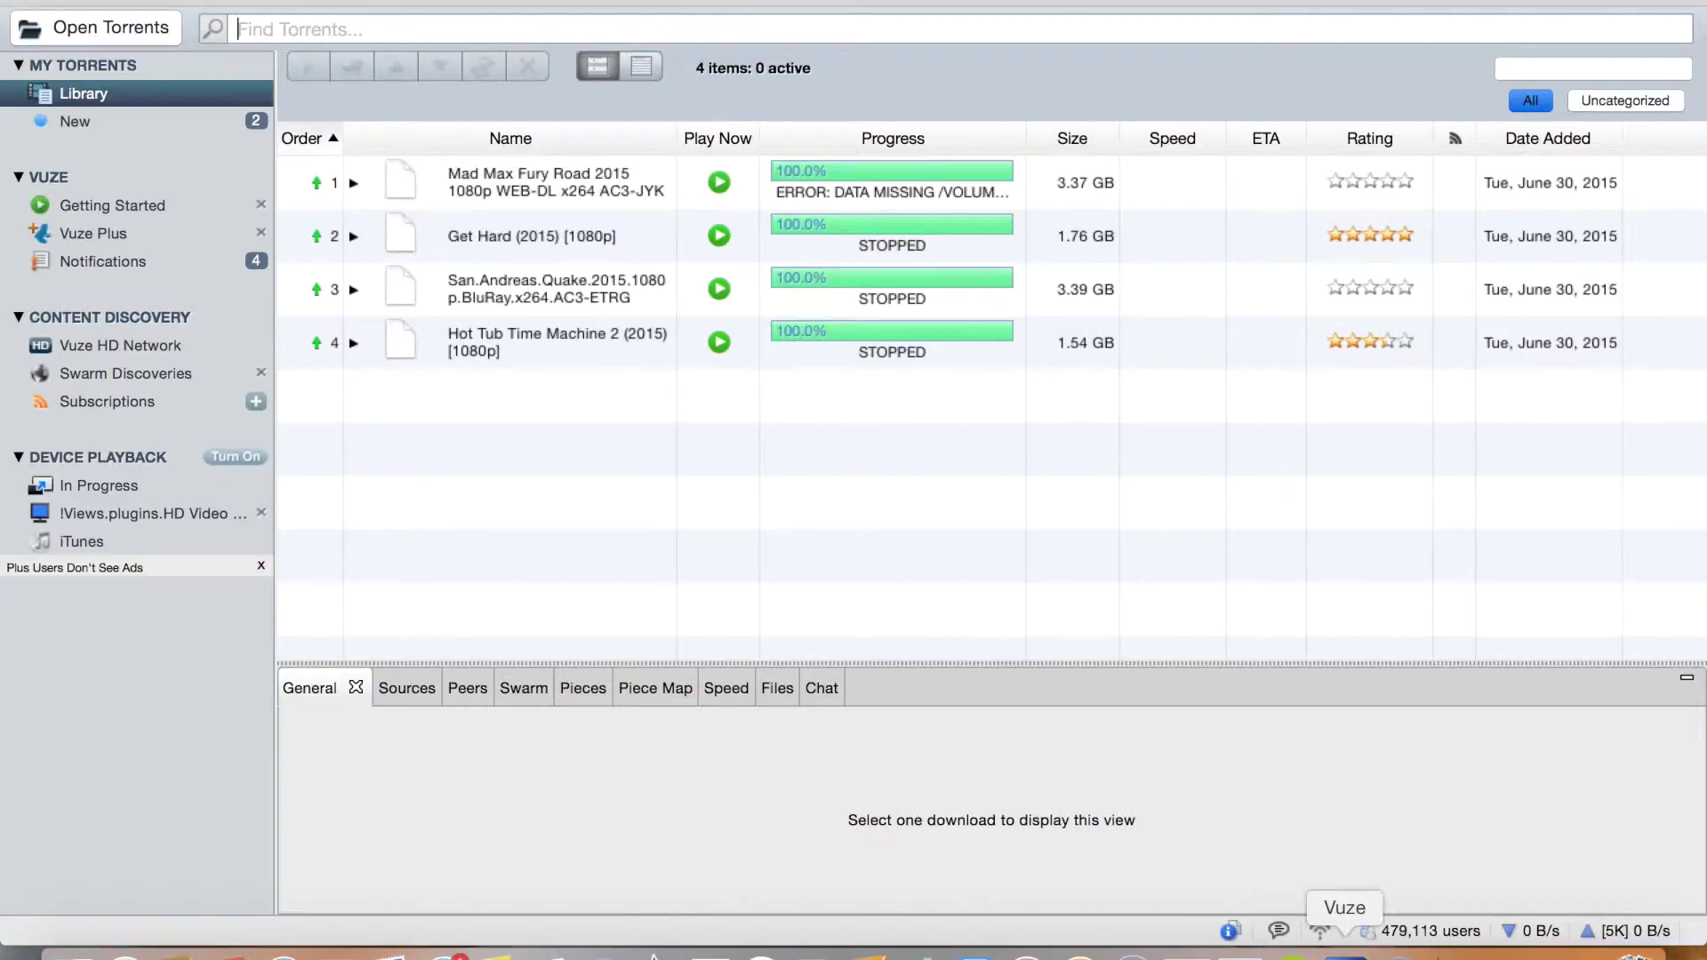
left_click(545, 29)
key("super+v")
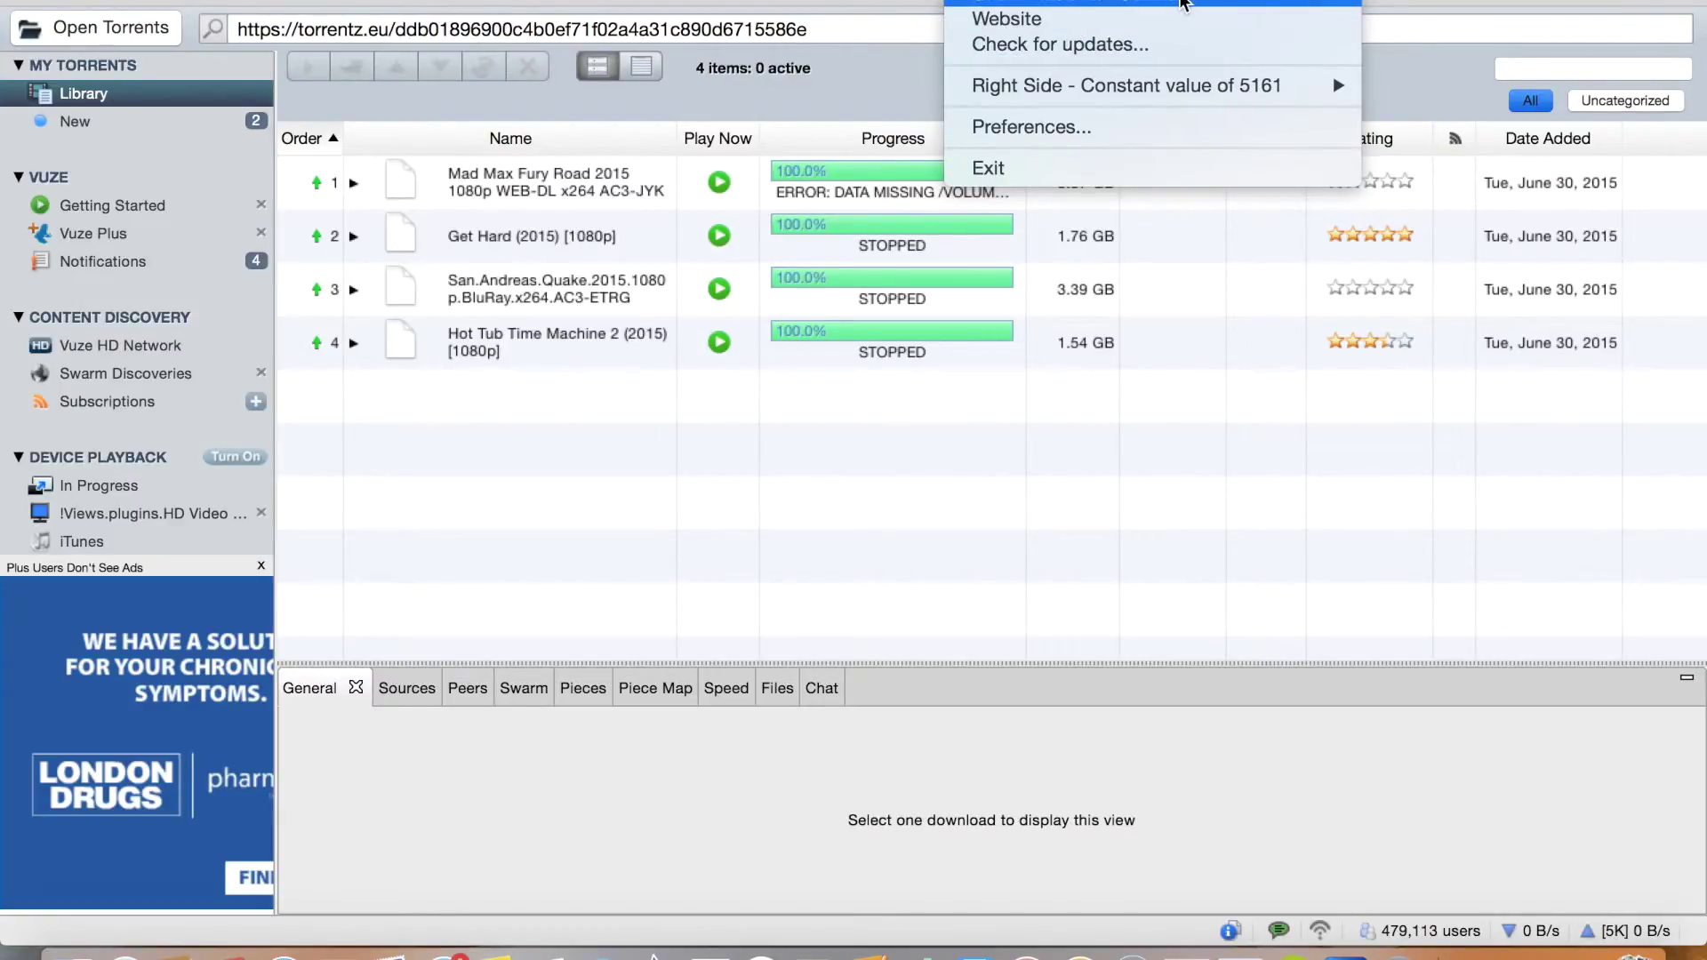
Step: Confirm a constant 5161 RPM control for the Right Side fan
mouse_move(1178, 93)
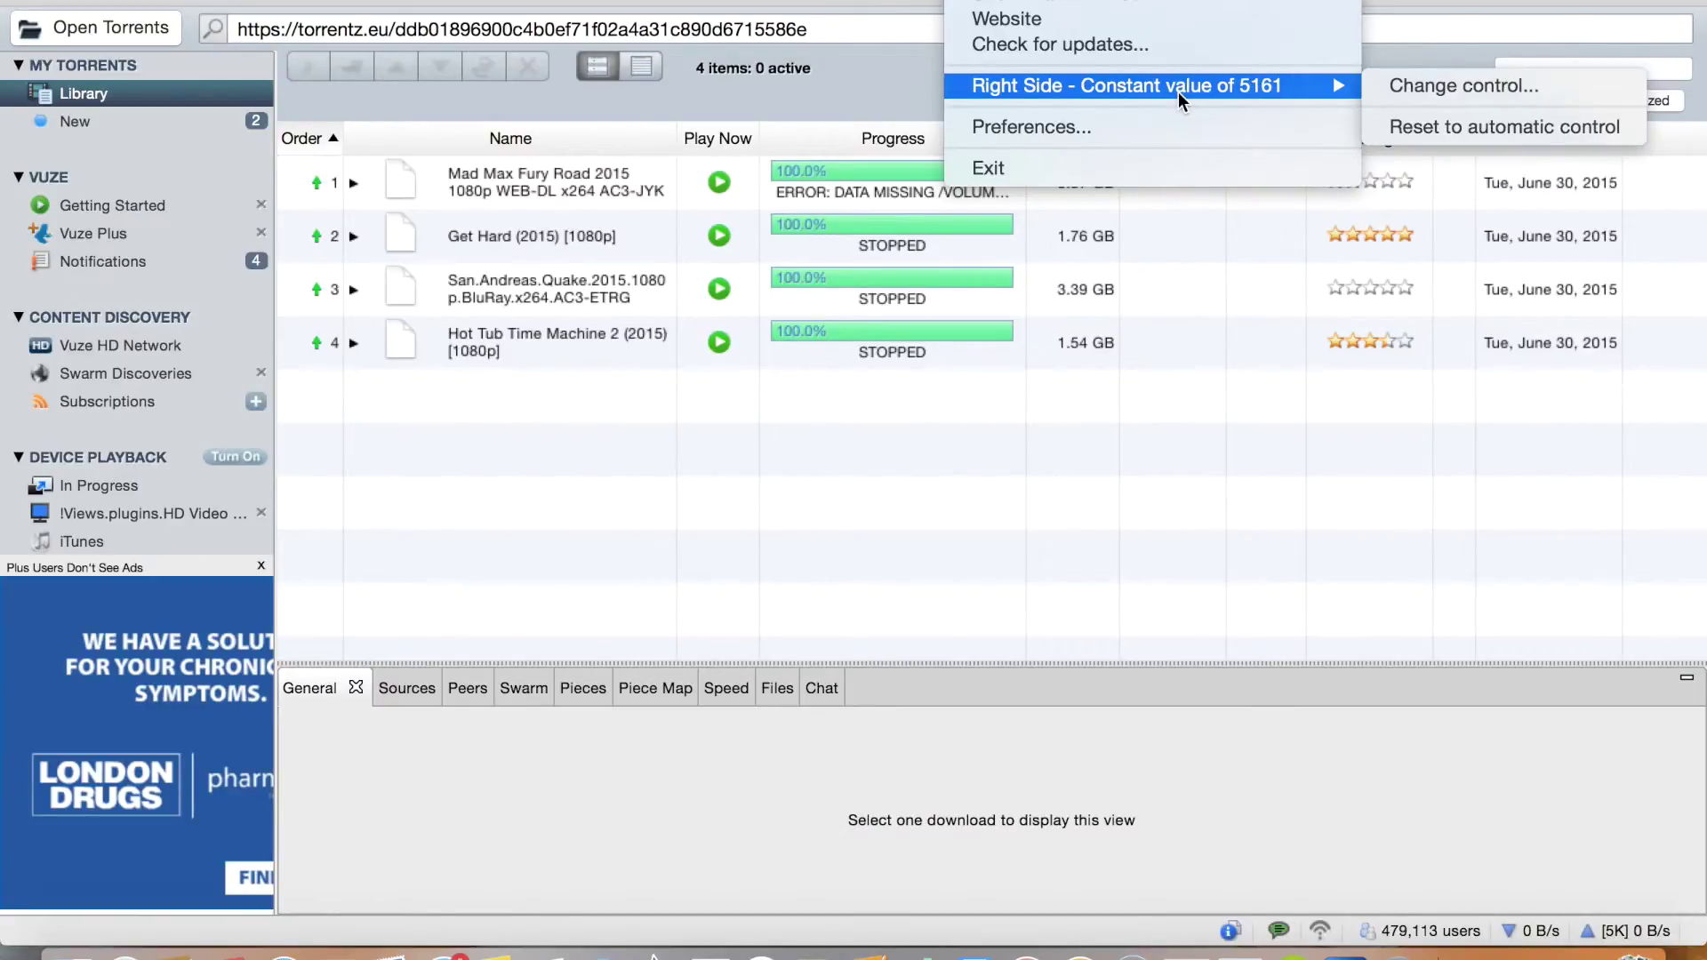
left_click(1450, 88)
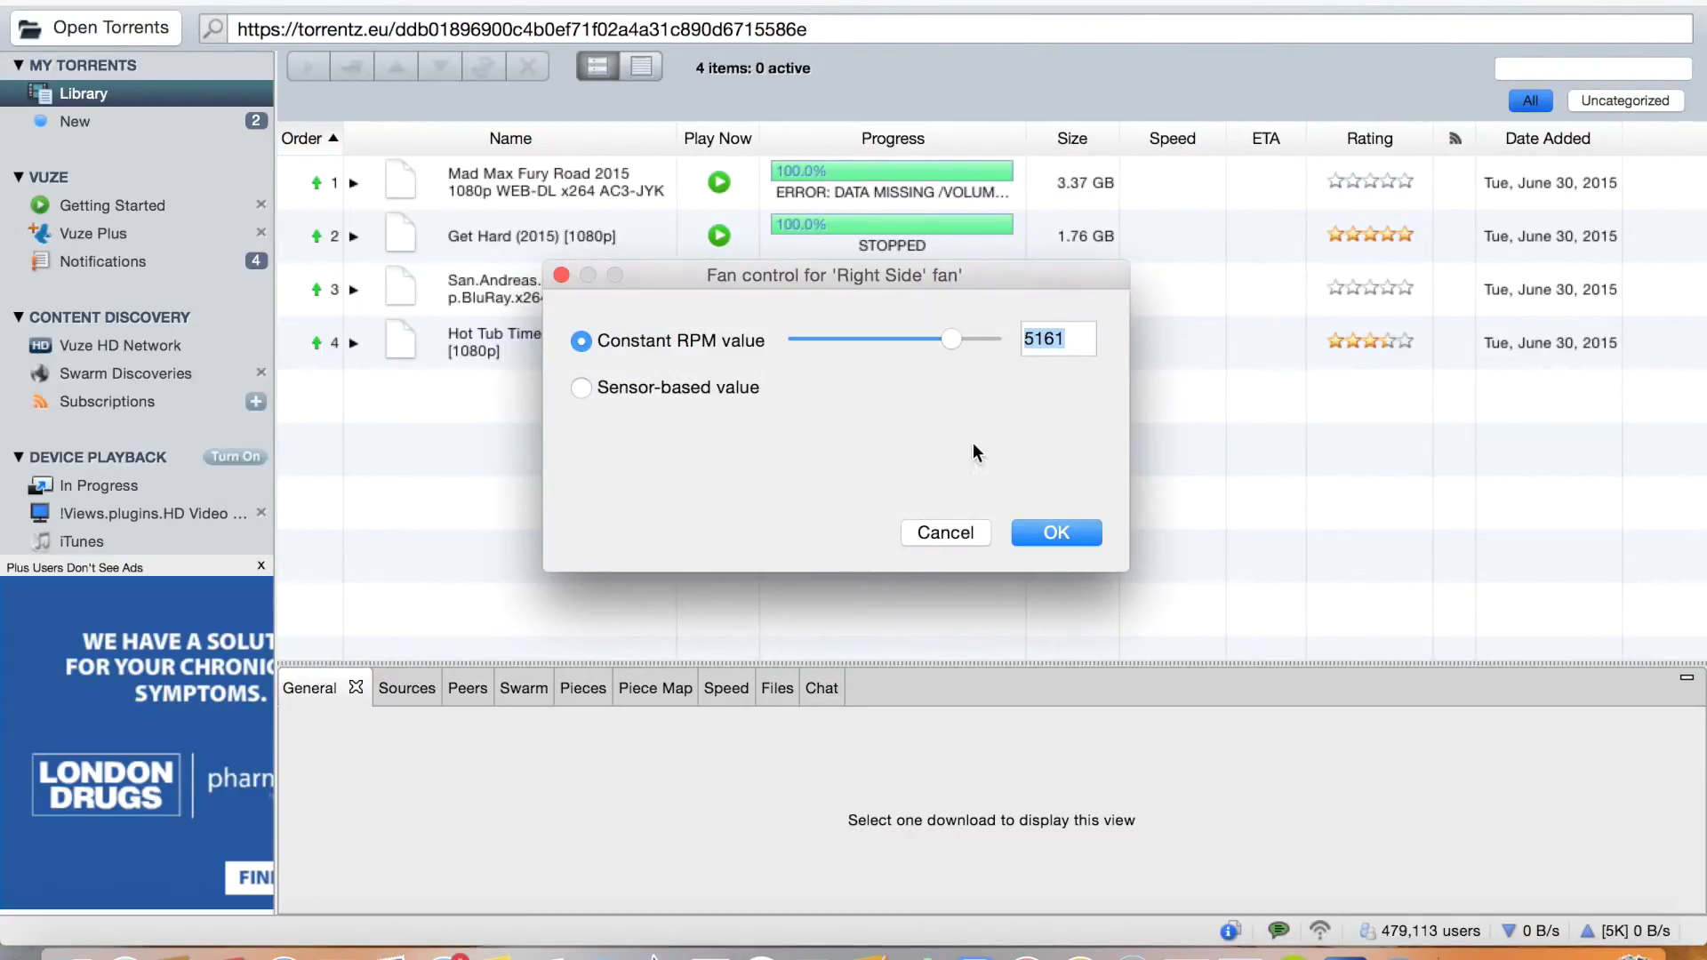
left_click(1051, 536)
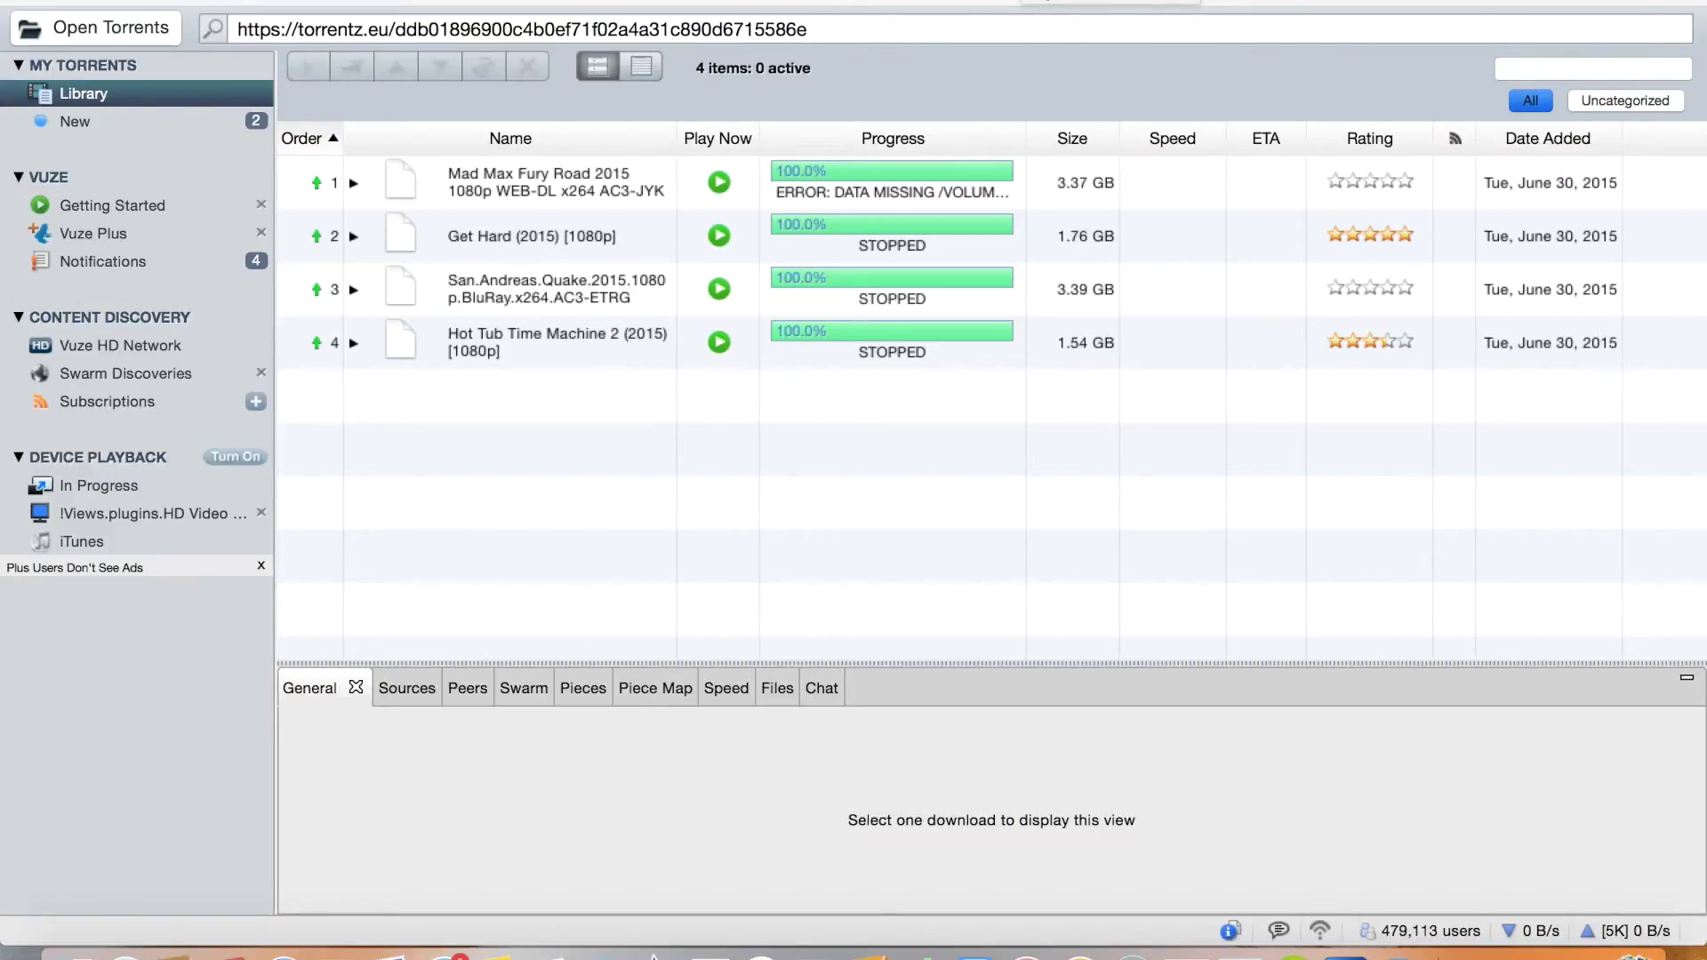
Step: Dismiss the Macs Fan Control menu and minimize the Safari window to the Dock
left_click(1031, 3)
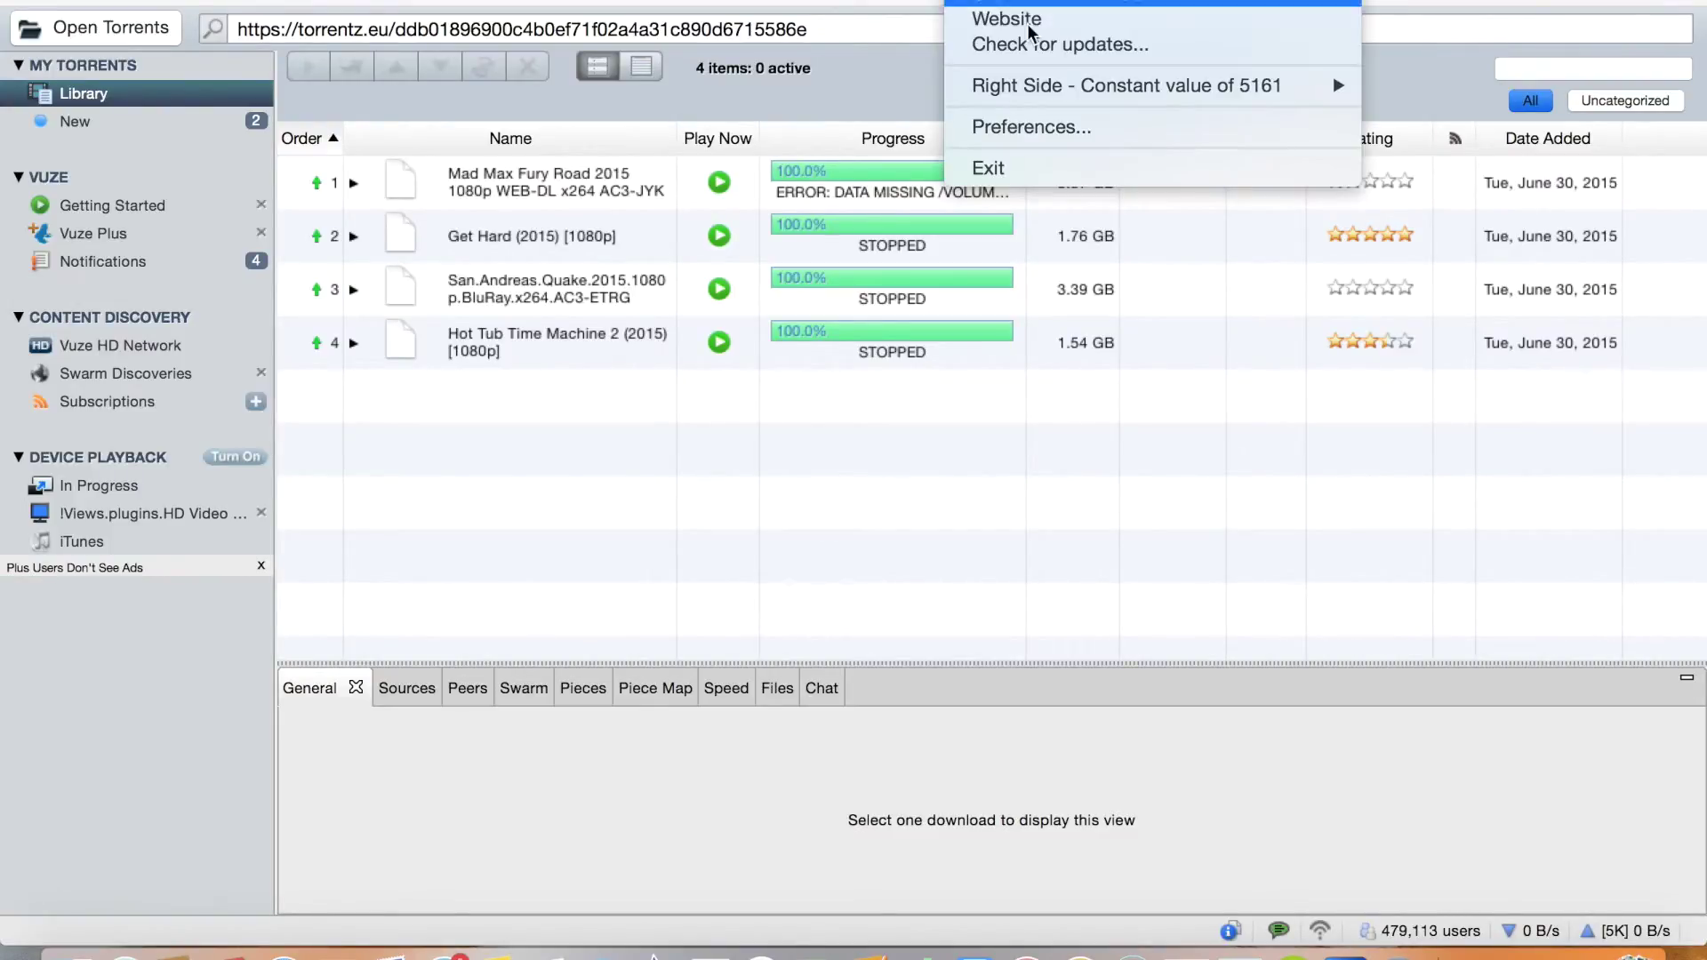
mouse_move(1061, 96)
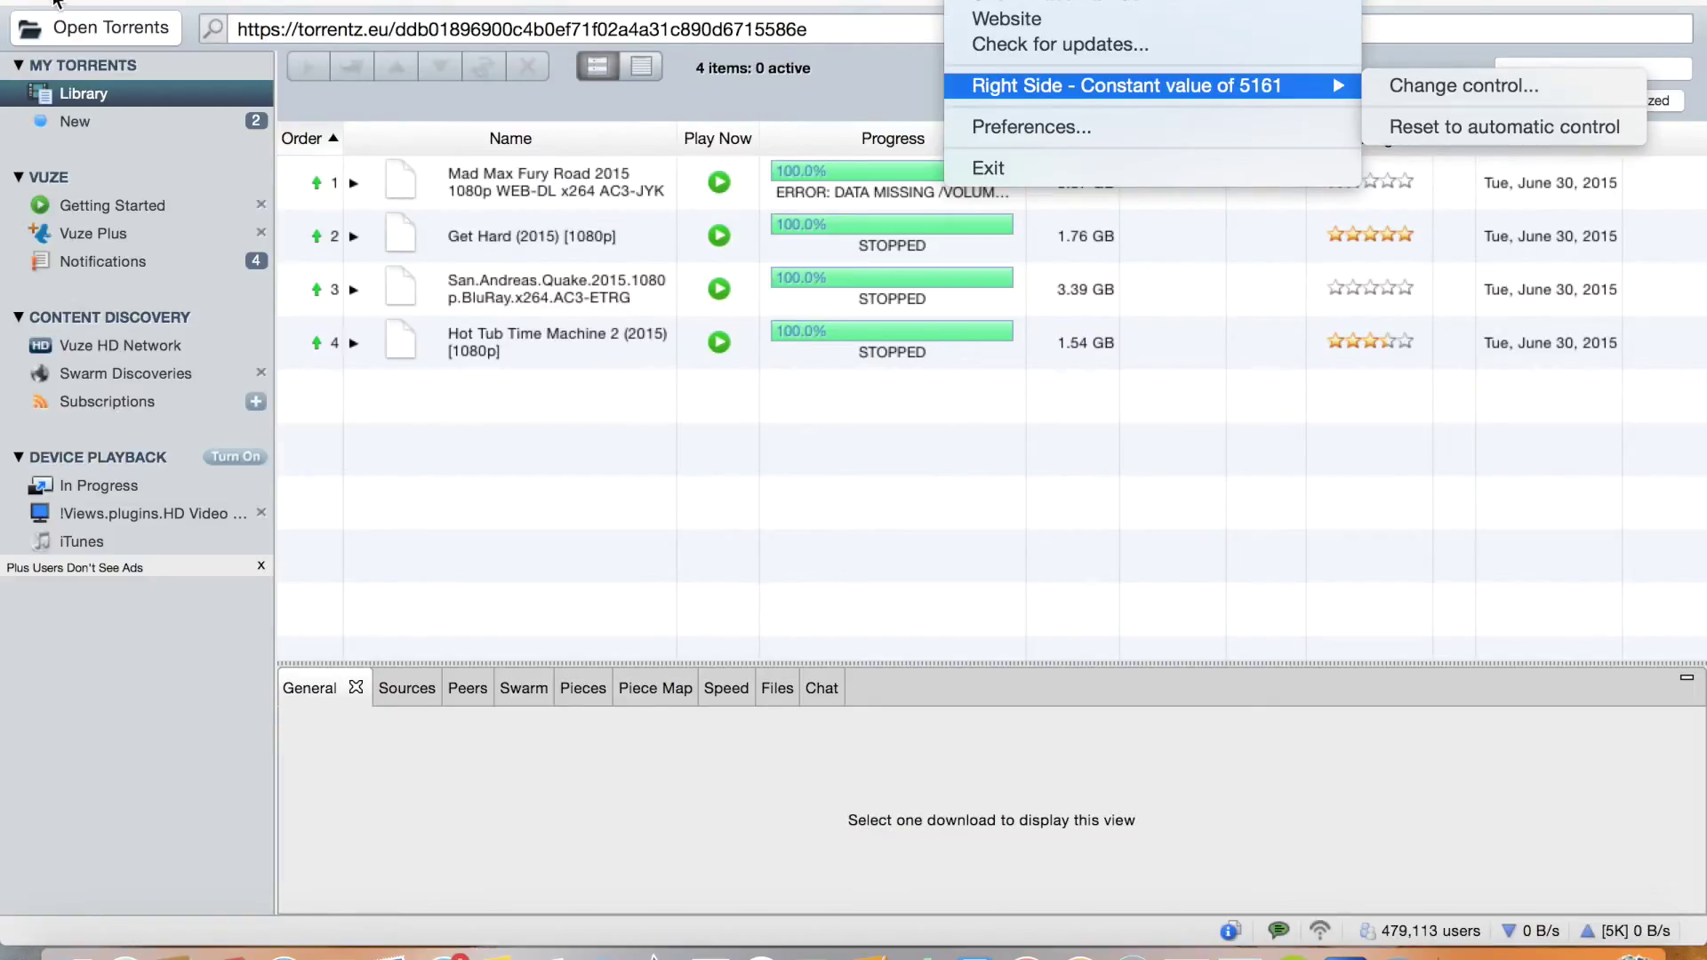
left_click(546, 372)
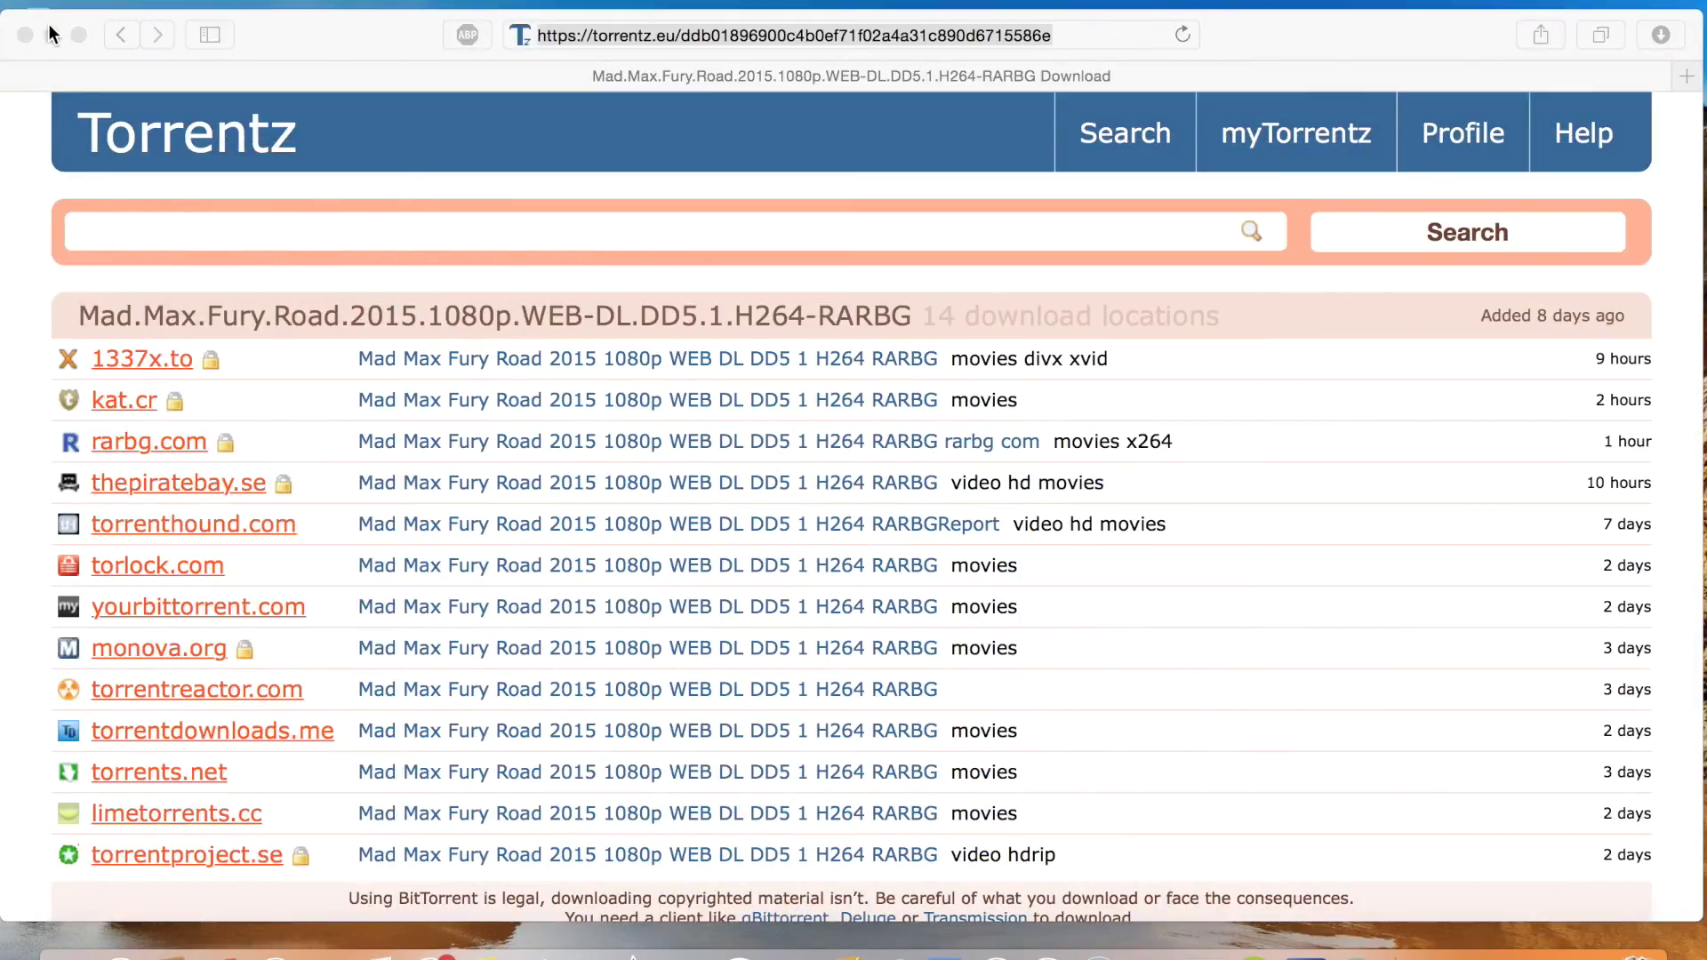
left_click(51, 34)
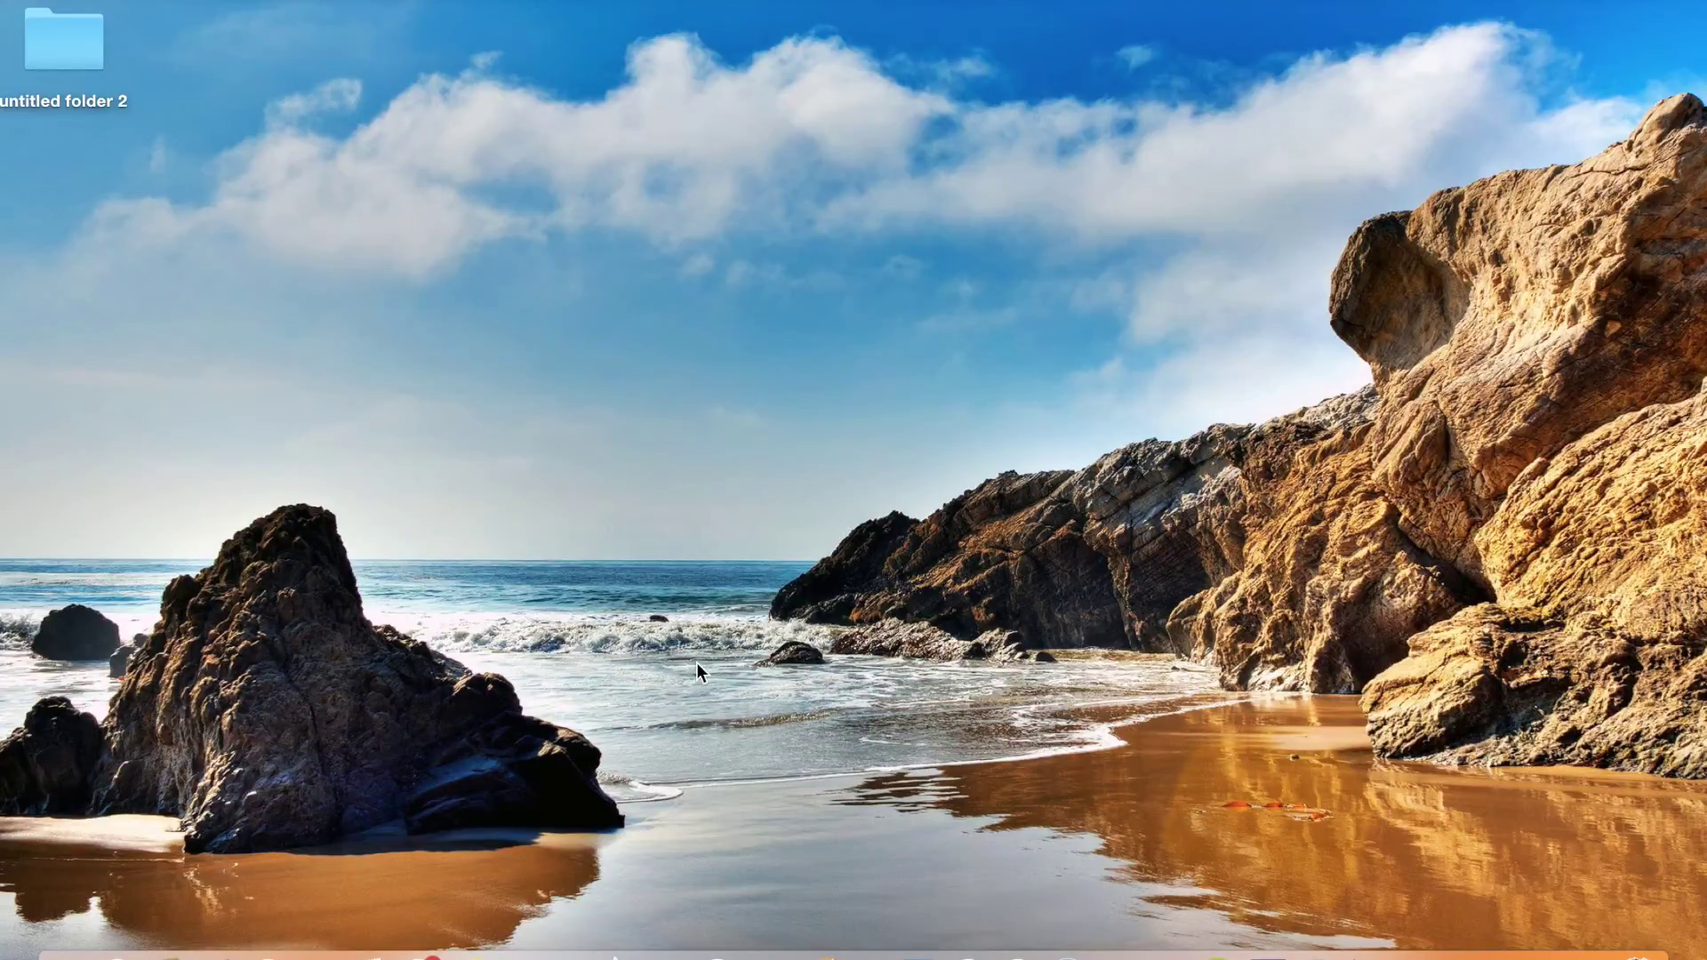